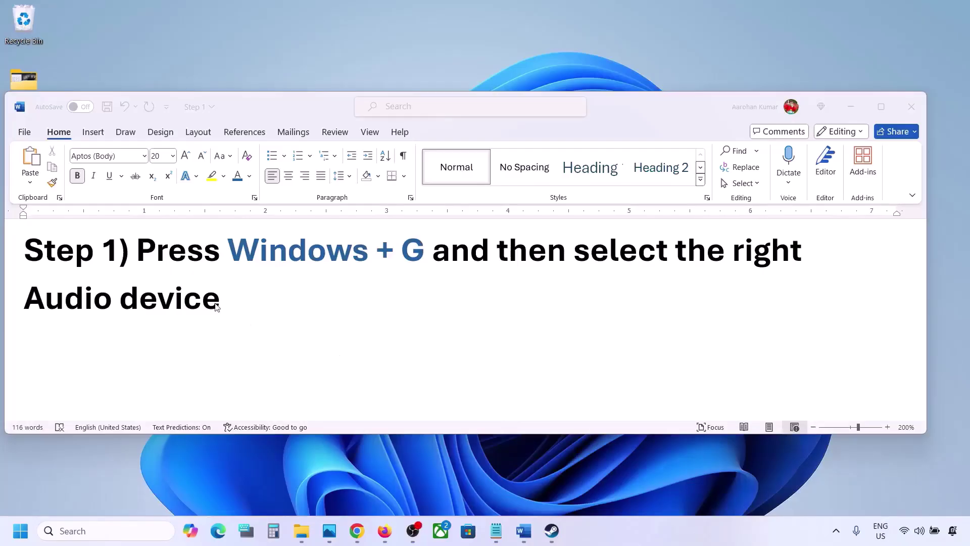
- Highlight the Step 1 instruction text in the Word document
left_click(151, 255)
left_click_drag(137, 251, 226, 289)
left_click(274, 313)
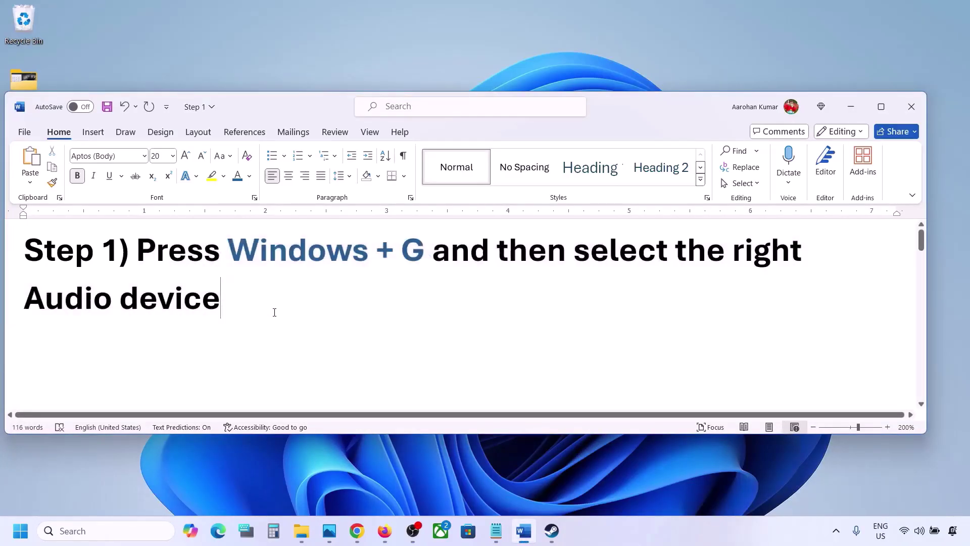
- Open the Game Bar audio mixer with Speakers (Realtek(R) Audio) as default output
key("super+g")
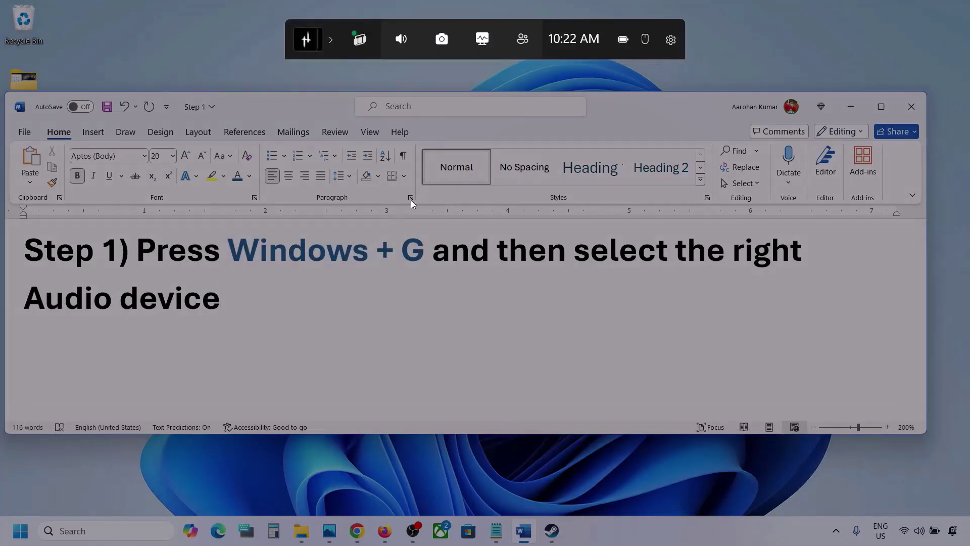
left_click(402, 40)
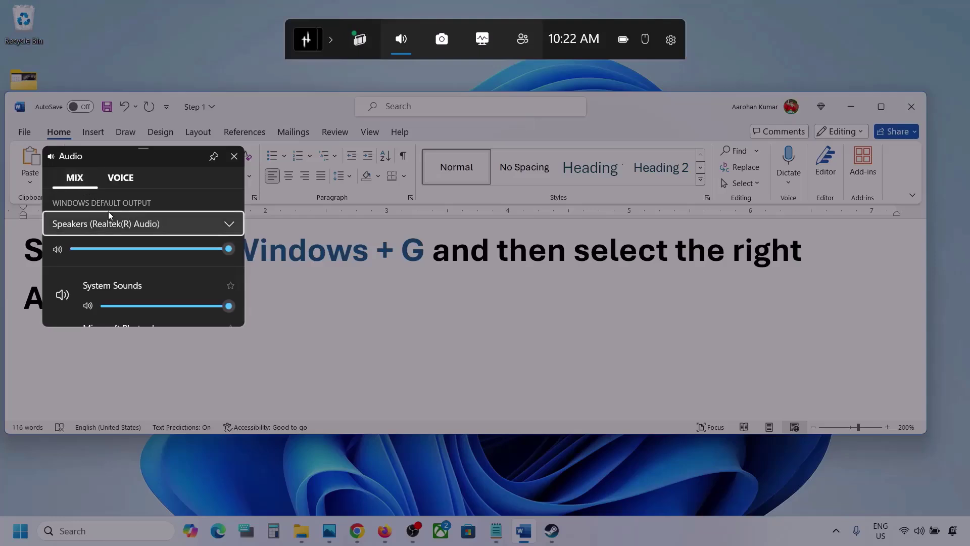
left_click(231, 225)
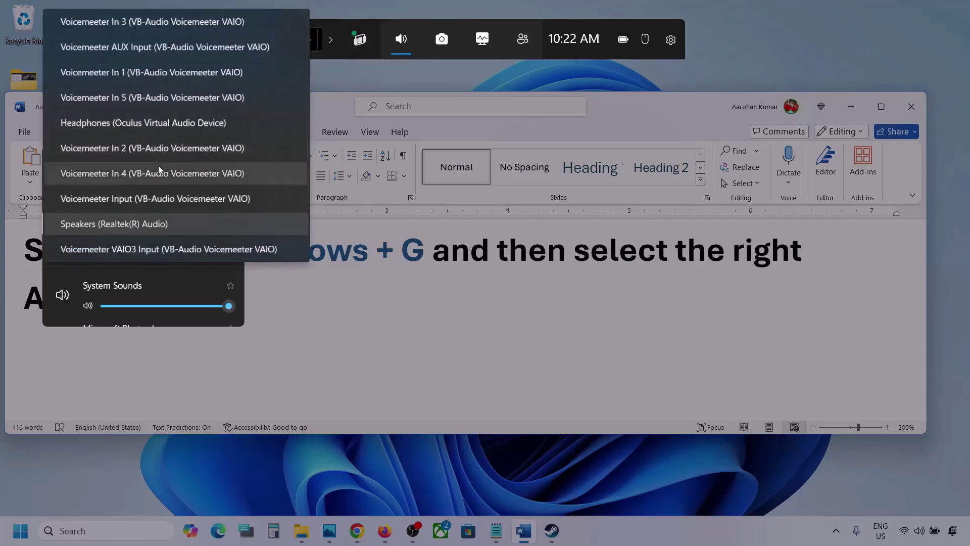
left_click(151, 226)
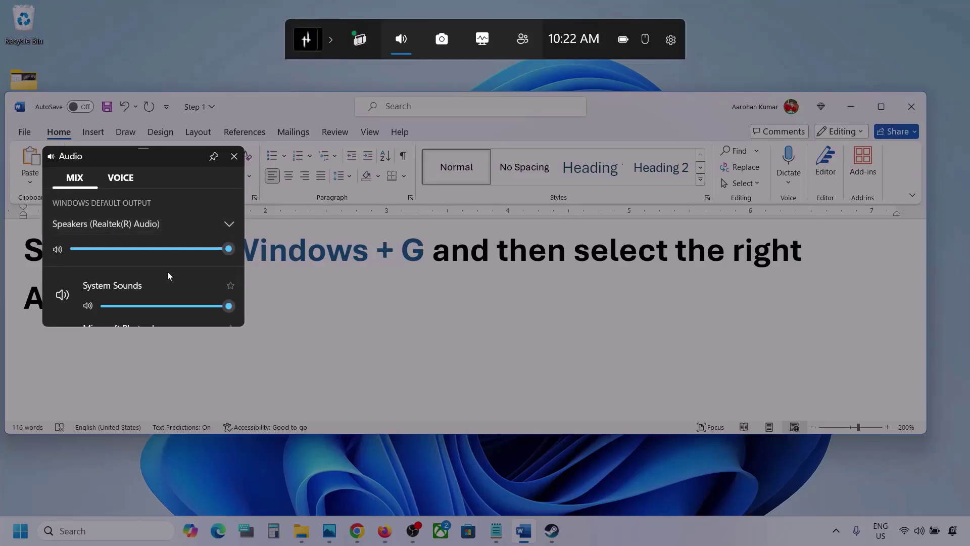
- Set the Microsoft Photos Legacy and Firefox app volumes to full (100)
scroll(169, 286, "down", 1)
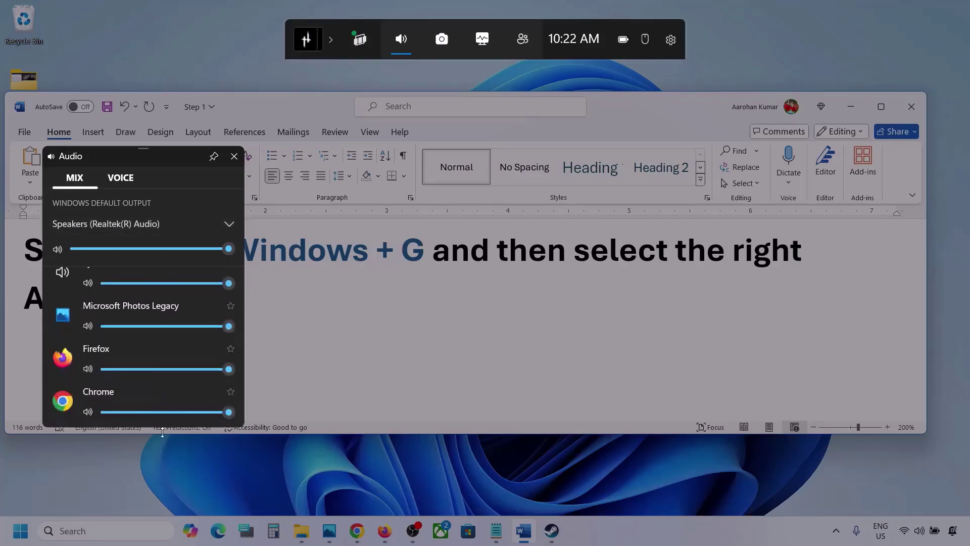
scroll(147, 350, "up", 1)
scroll(146, 350, "down", 2)
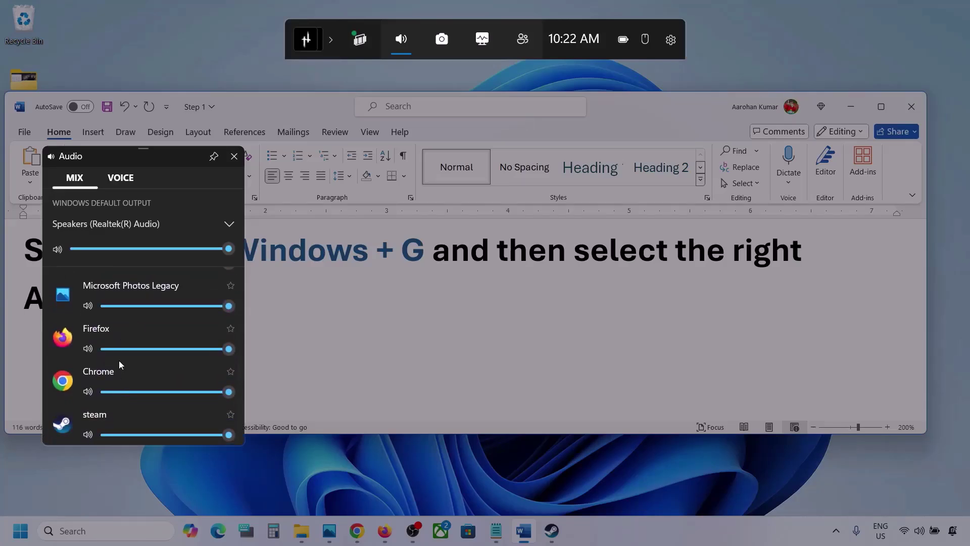
scroll(120, 359, "up", 2)
mouse_move(232, 352)
left_mouse_down()
mouse_move(153, 353)
mouse_move(241, 348)
left_mouse_up()
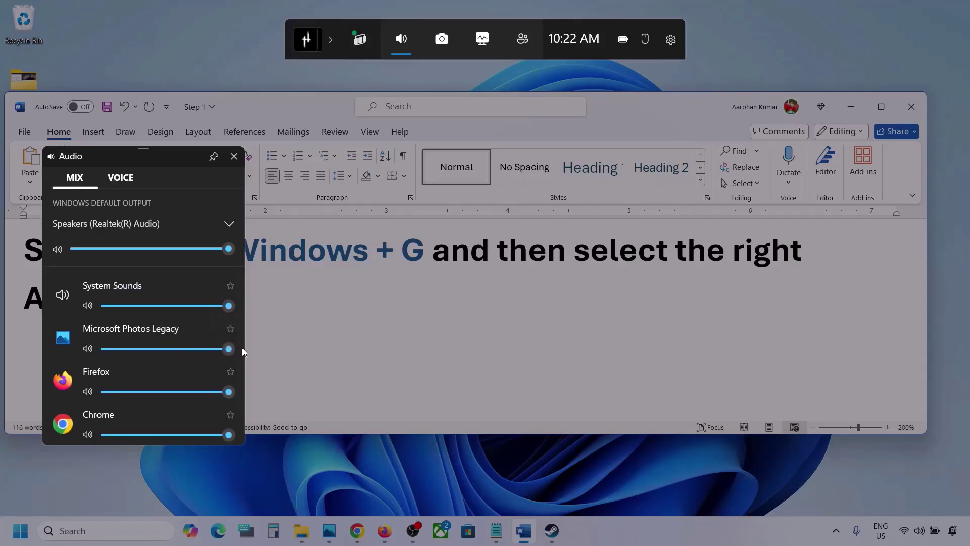
scroll(179, 365, "down", 2)
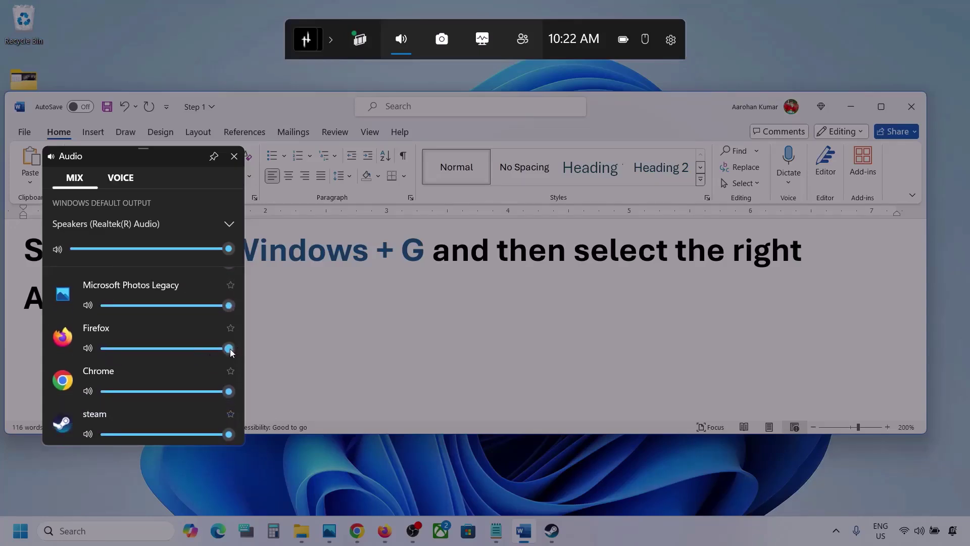
left_click_drag(198, 352, 246, 355)
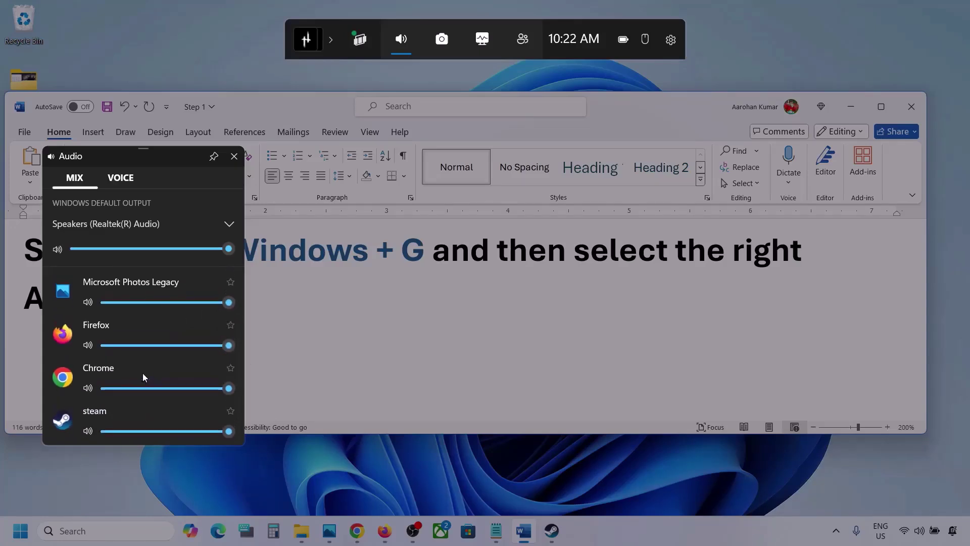
scroll(125, 397, "up", 2)
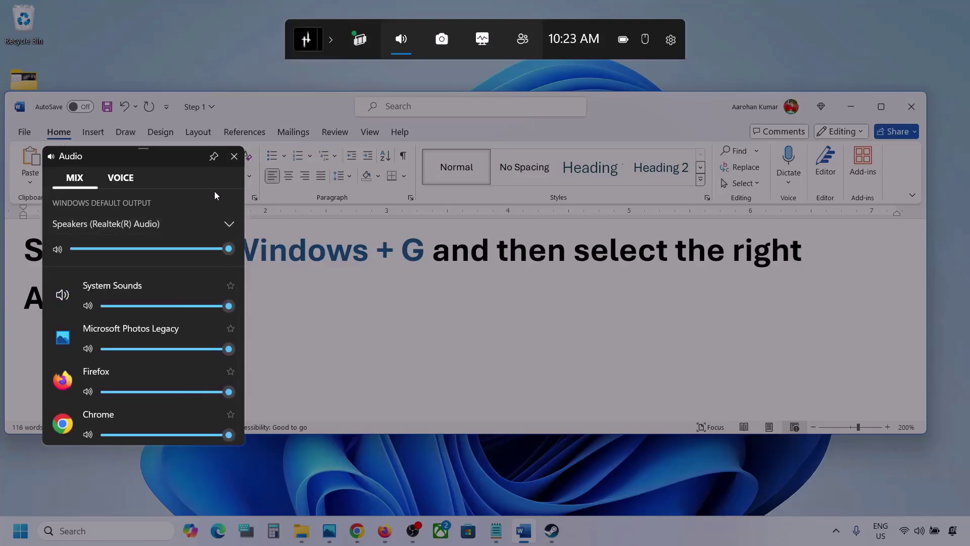
- Keep Microphone Array as input, set Speakers (Realtek(R) Audio) as communications output, and close the panel
left_click(119, 178)
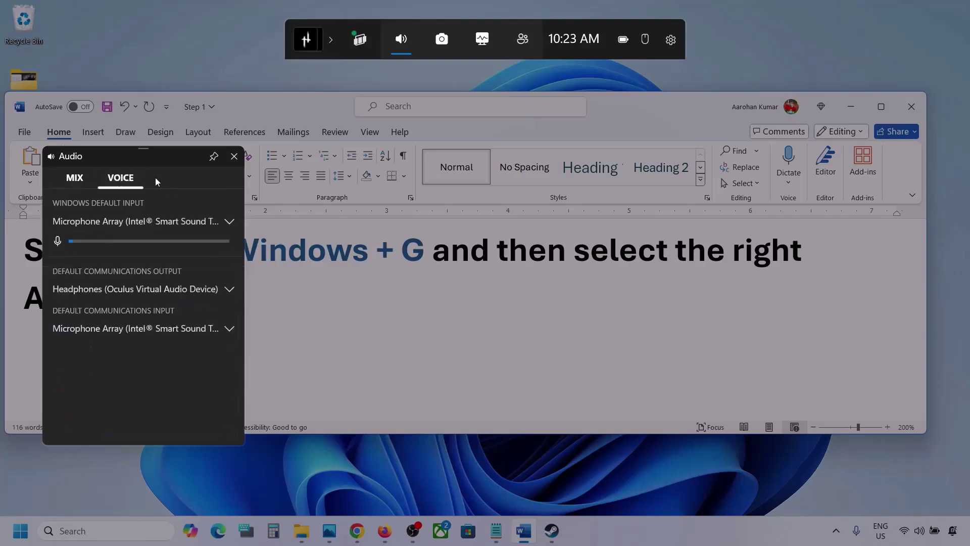
left_click(232, 221)
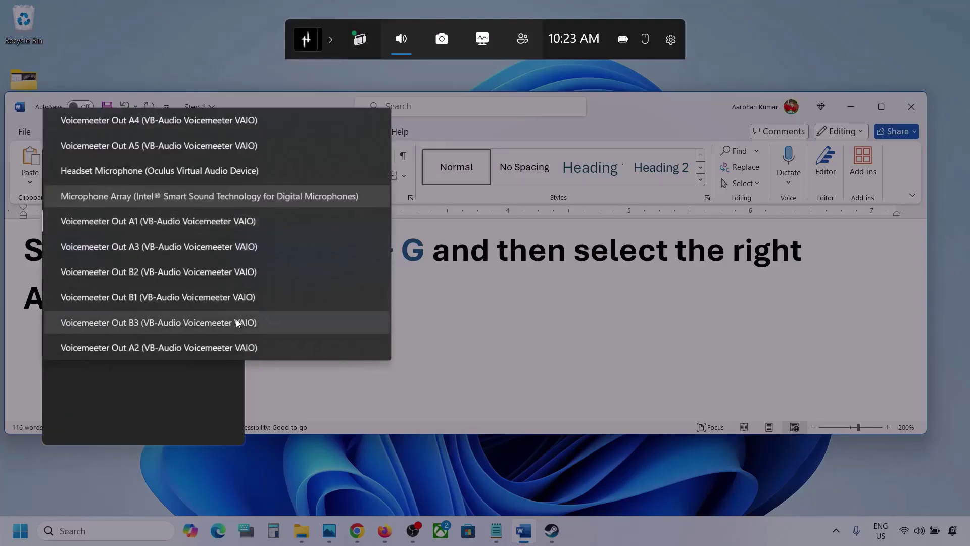
left_click(229, 197)
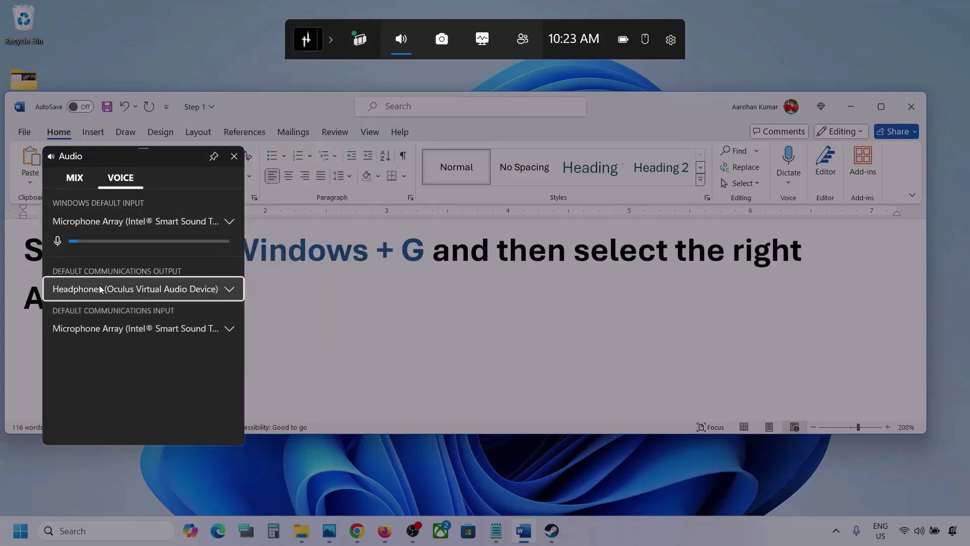
left_click(230, 293)
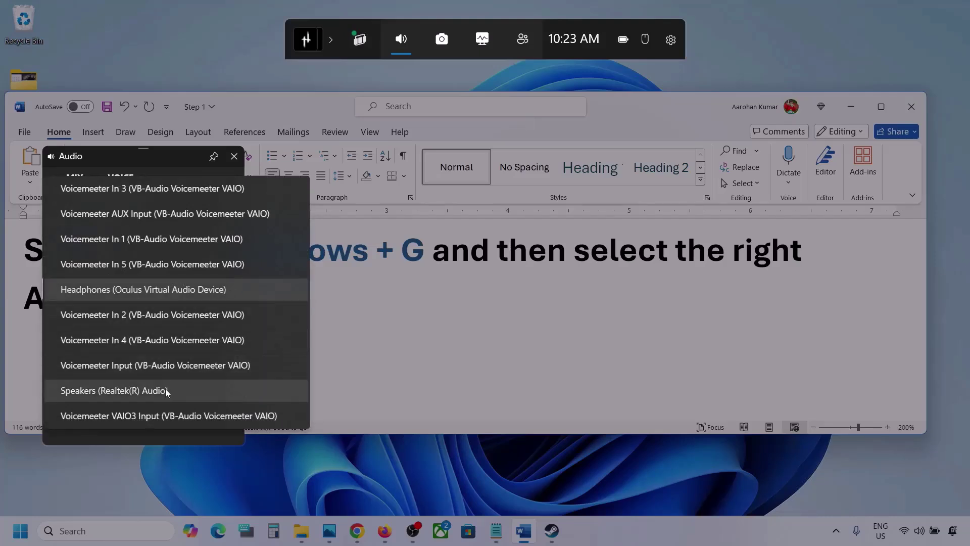
left_click(153, 390)
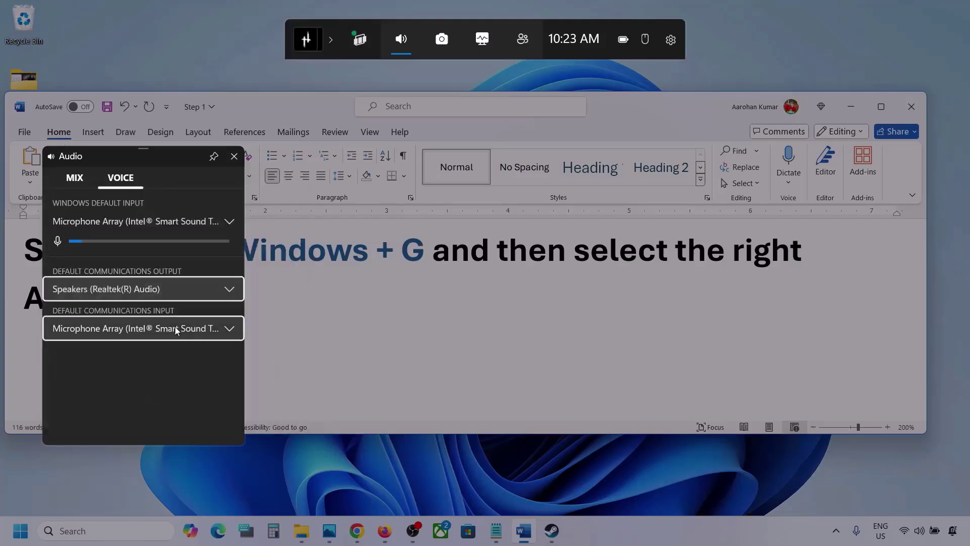
left_click(226, 330)
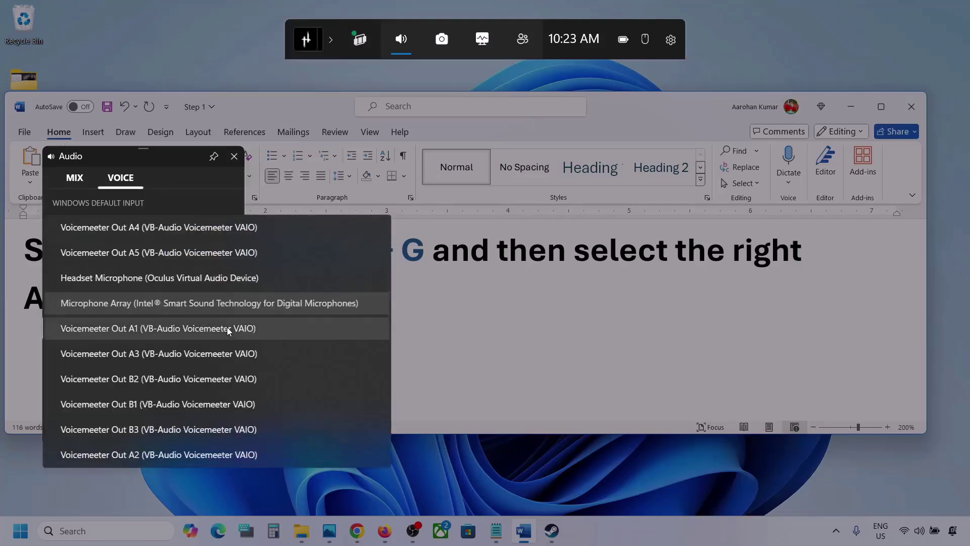
left_click(263, 302)
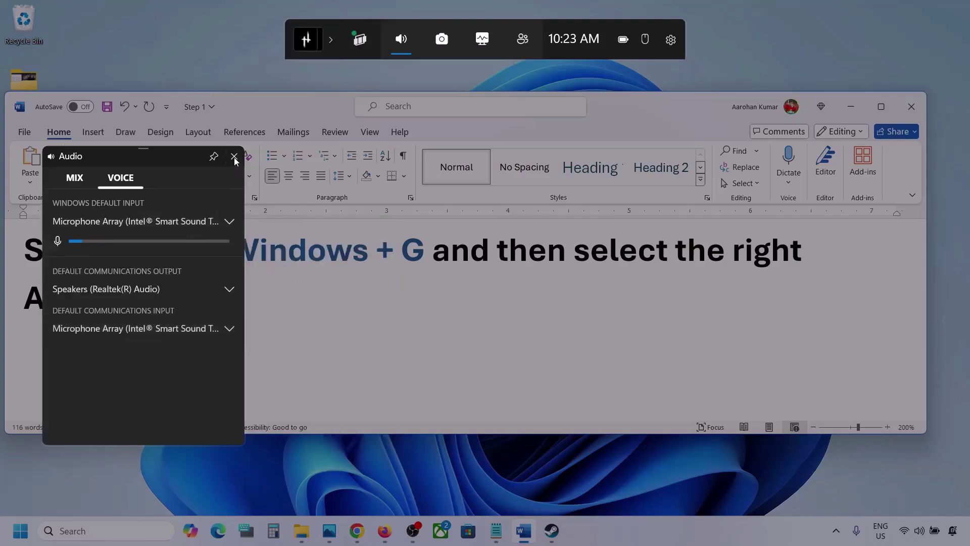
left_click(234, 156)
- Return to Word, highlight Step 2's 'Make sure volume is not mute', and minimize Word
left_click(526, 75)
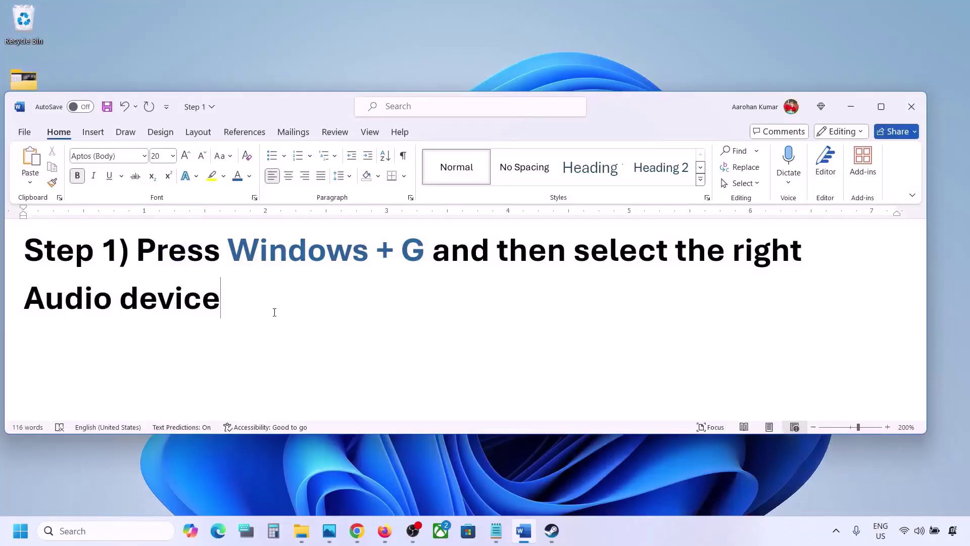
left_click(21, 531)
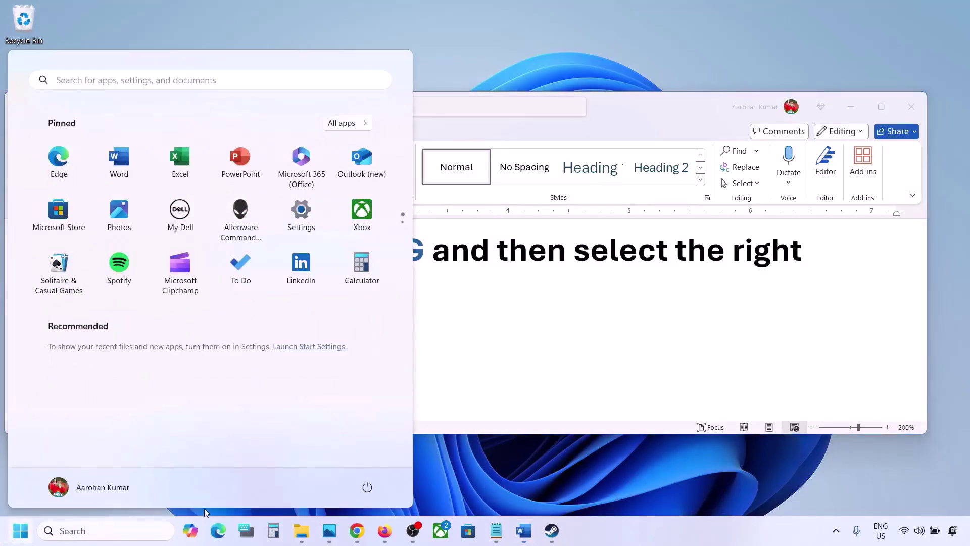
left_click(456, 395)
scroll(457, 394, "down", 3)
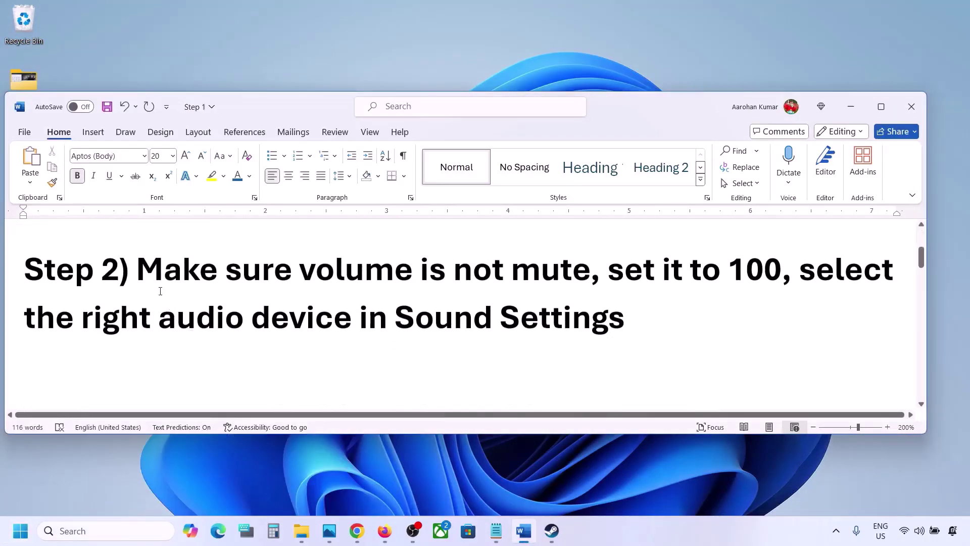
left_click_drag(150, 280, 591, 275)
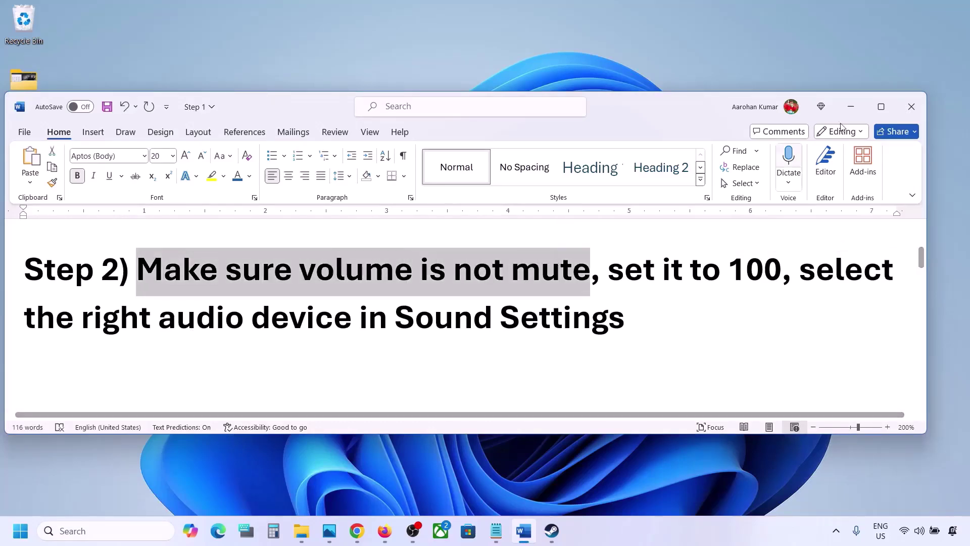
left_click(851, 107)
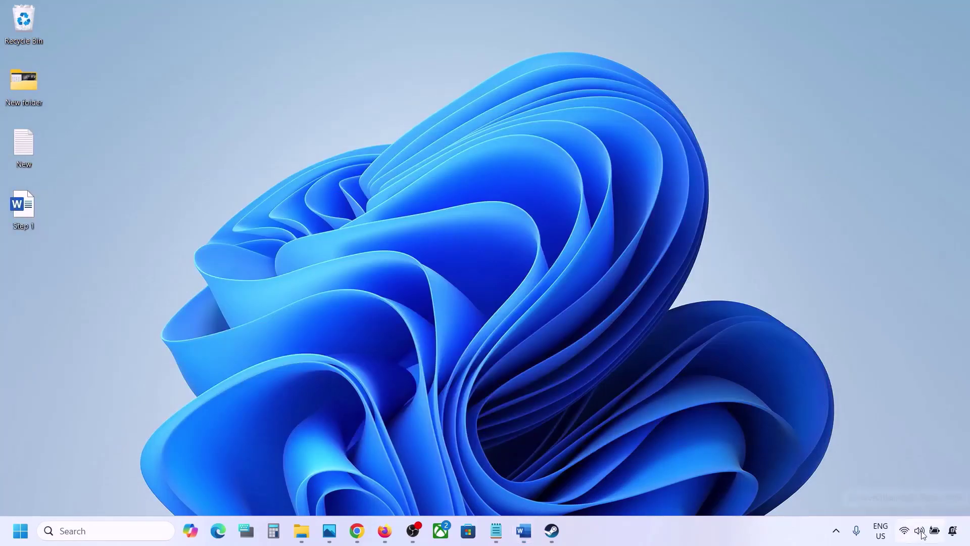
mouse_move(922, 535)
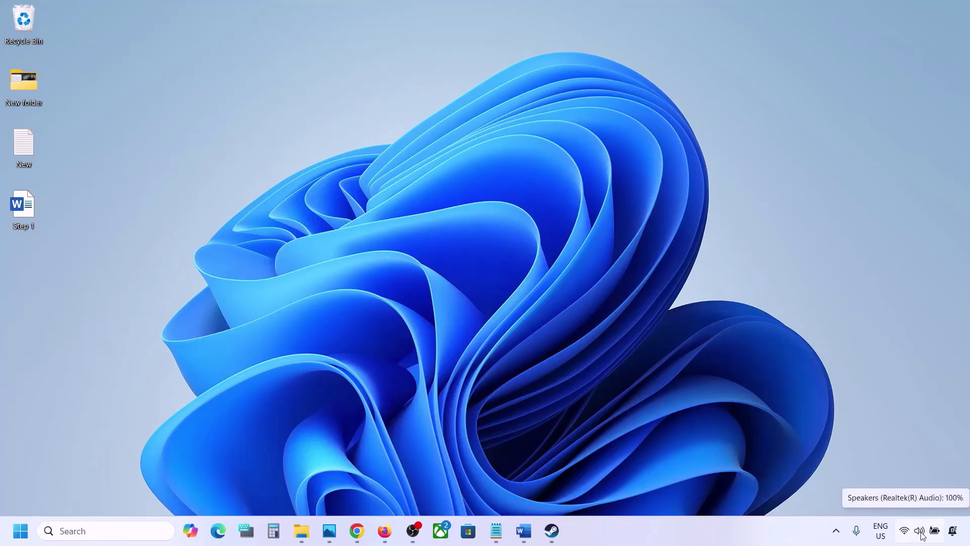
- In the tray's volume mixer, lower Steam's volume to 81 and close Settings
right_click(923, 535)
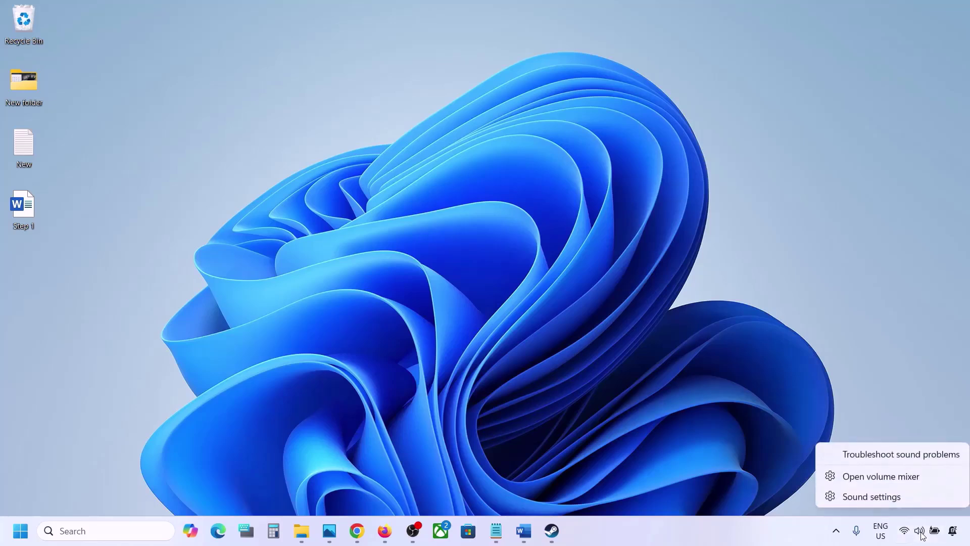
left_click(886, 480)
scroll(601, 360, "down", 2)
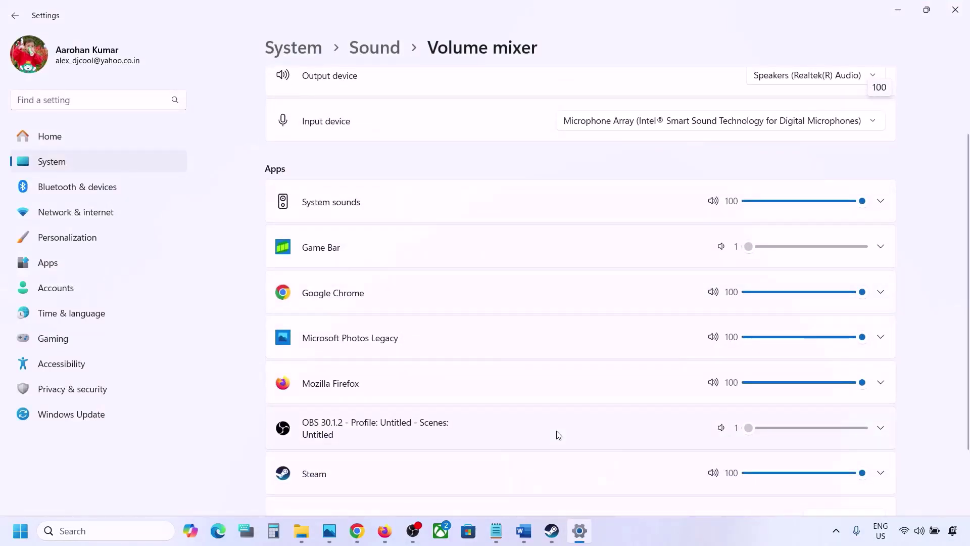
scroll(558, 435, "down", 1)
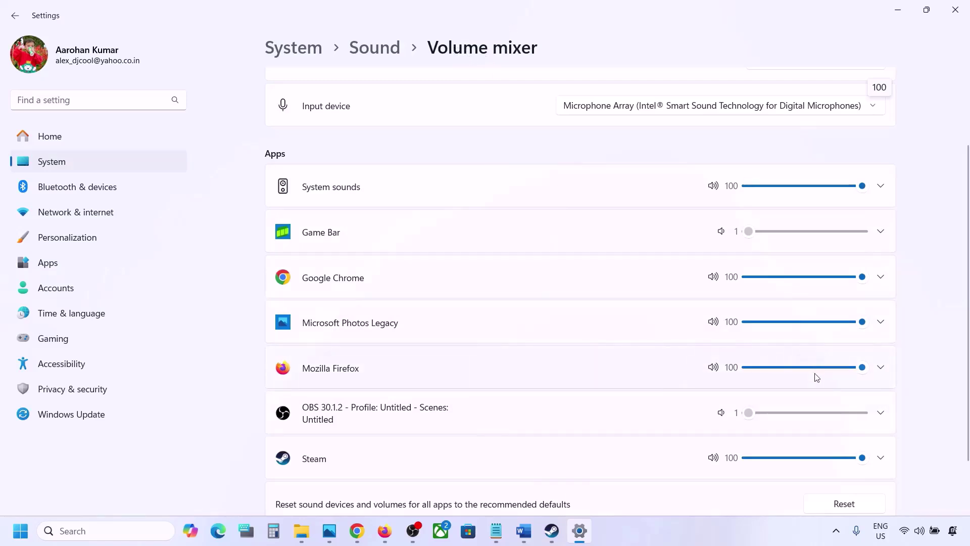
mouse_move(863, 457)
left_mouse_down()
mouse_move(807, 460)
mouse_move(871, 459)
left_mouse_up()
left_click(955, 10)
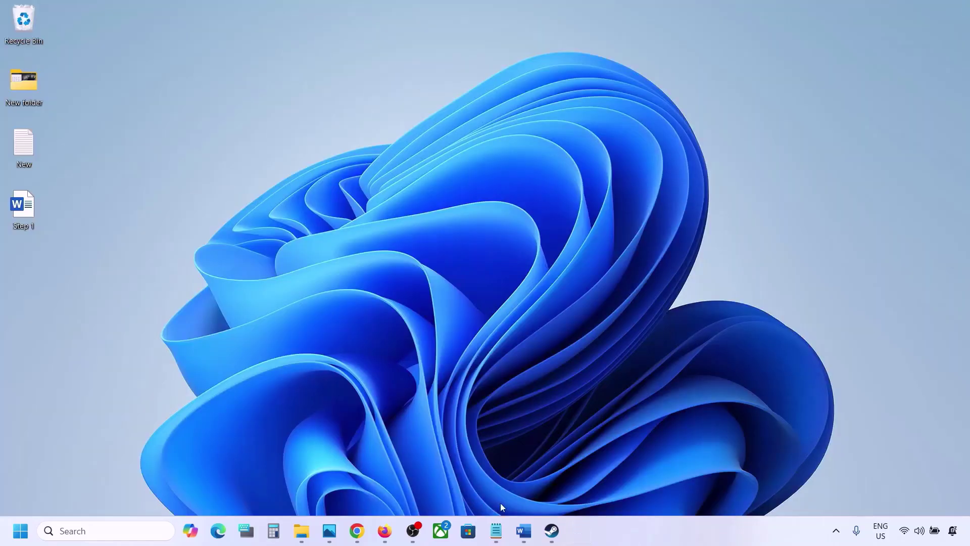
- Highlight Word's note on choosing the audio device, then open Sound settings from the taskbar speaker
left_click(524, 531)
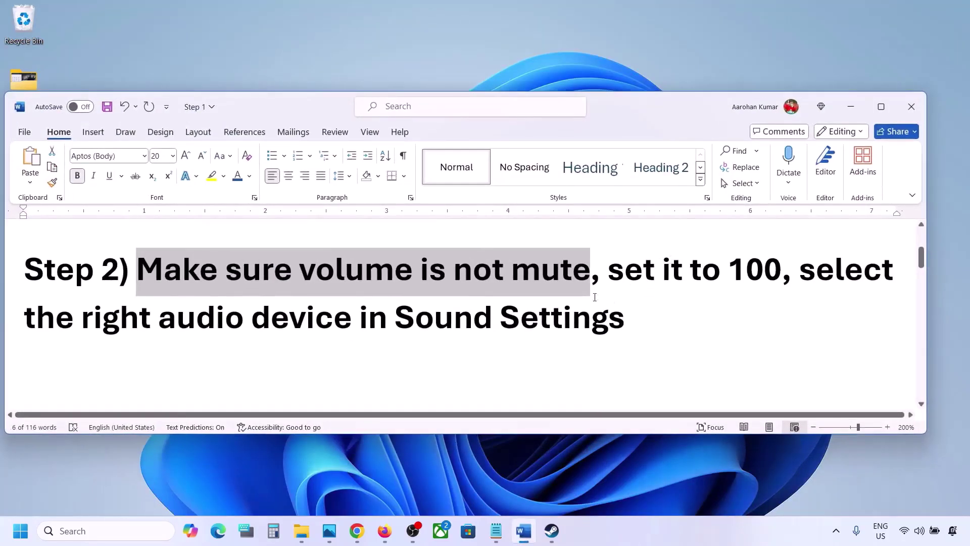
left_click_drag(80, 329, 572, 299)
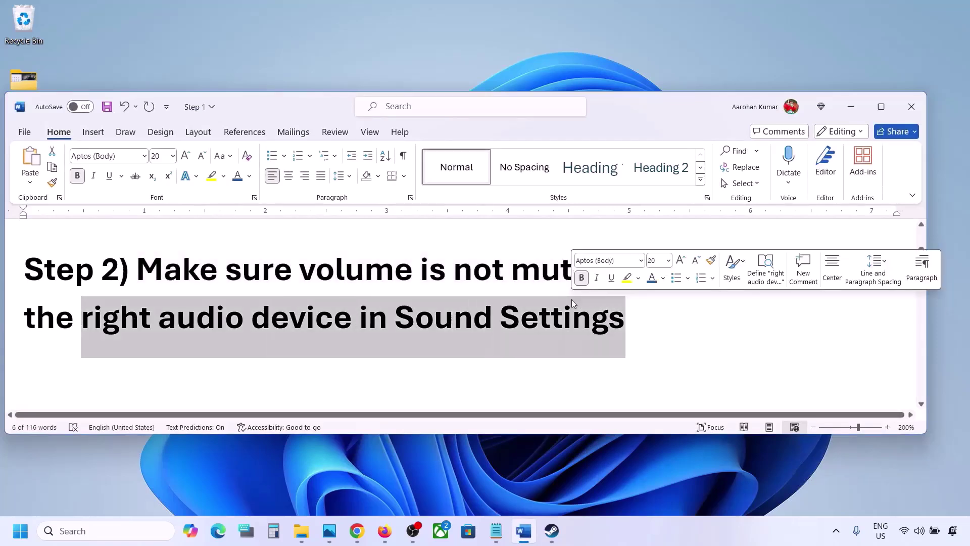
left_click(935, 529)
right_click(918, 531)
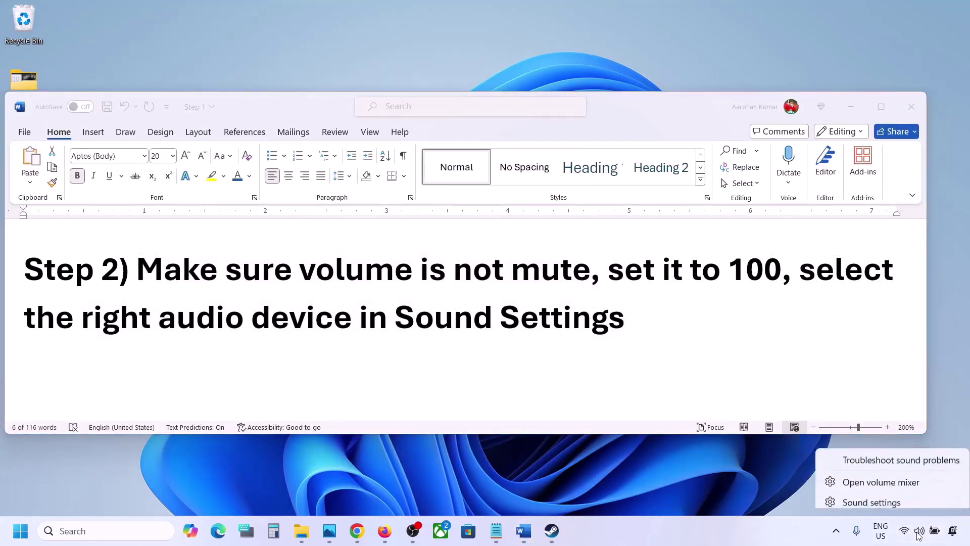
left_click(893, 500)
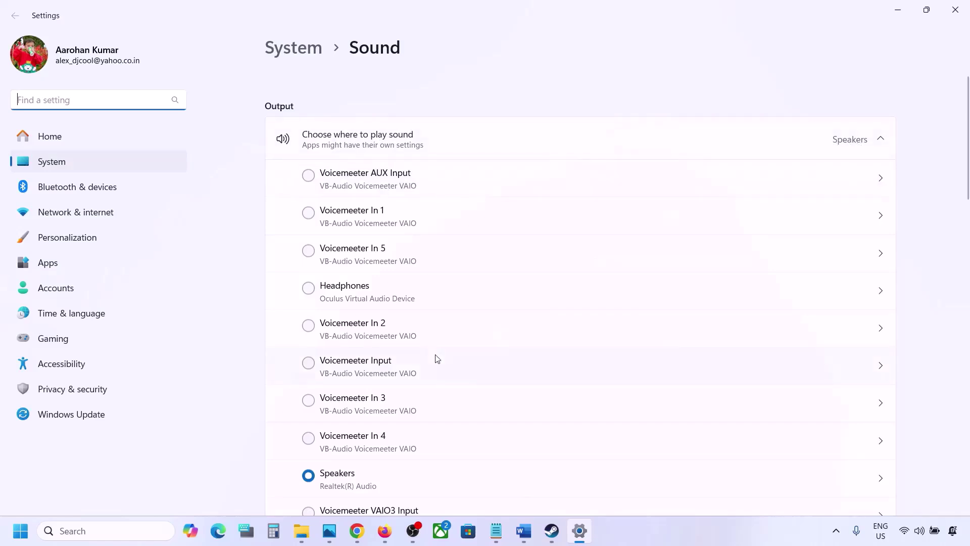
- Select Speakers as the output, confirm output and input volumes read 100, and close Settings
scroll(434, 360, "down", 2)
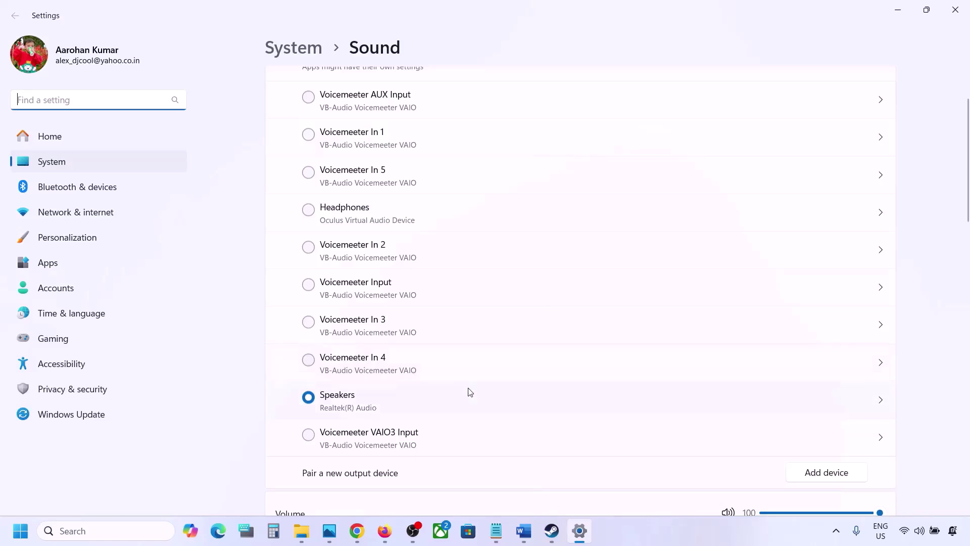
left_click(354, 403)
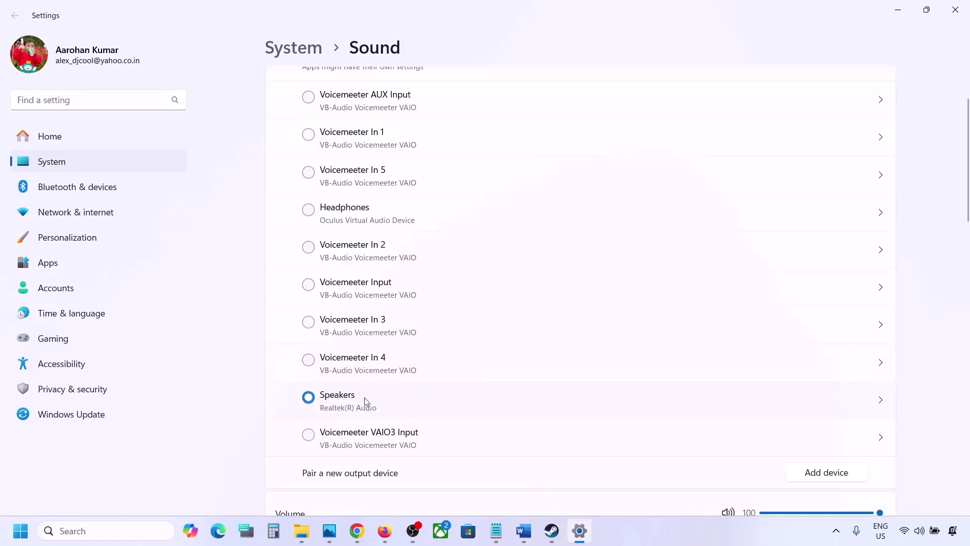
scroll(371, 404, "down", 5)
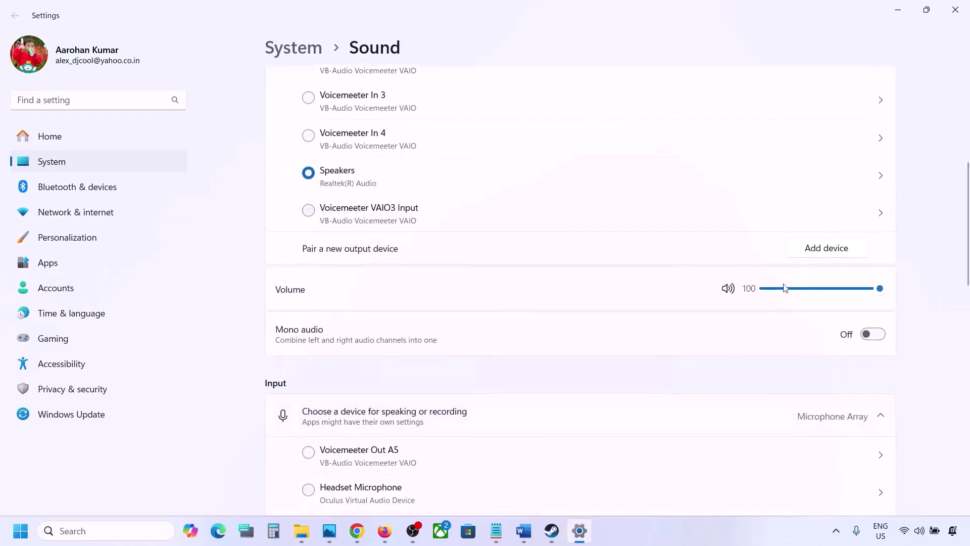
scroll(643, 363, "down", 6)
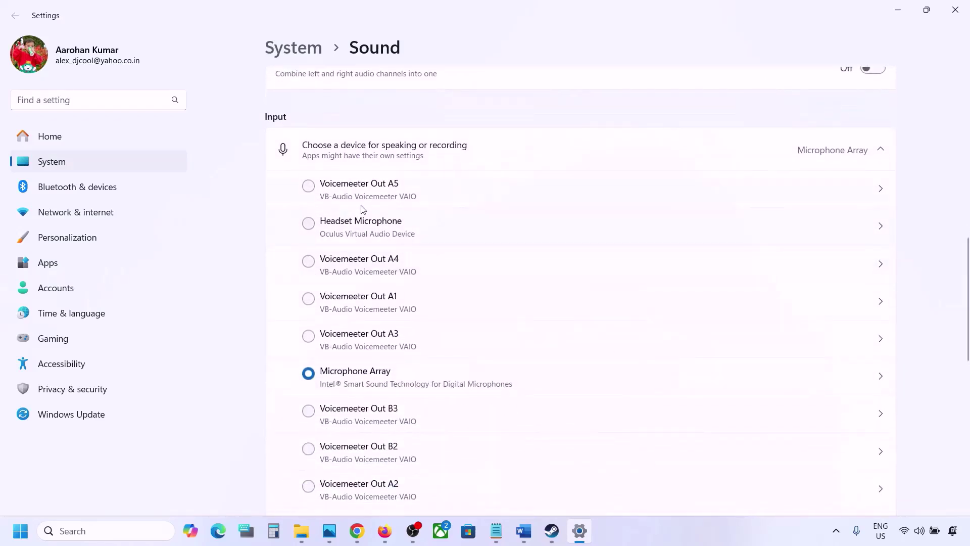
scroll(393, 423, "down", 2)
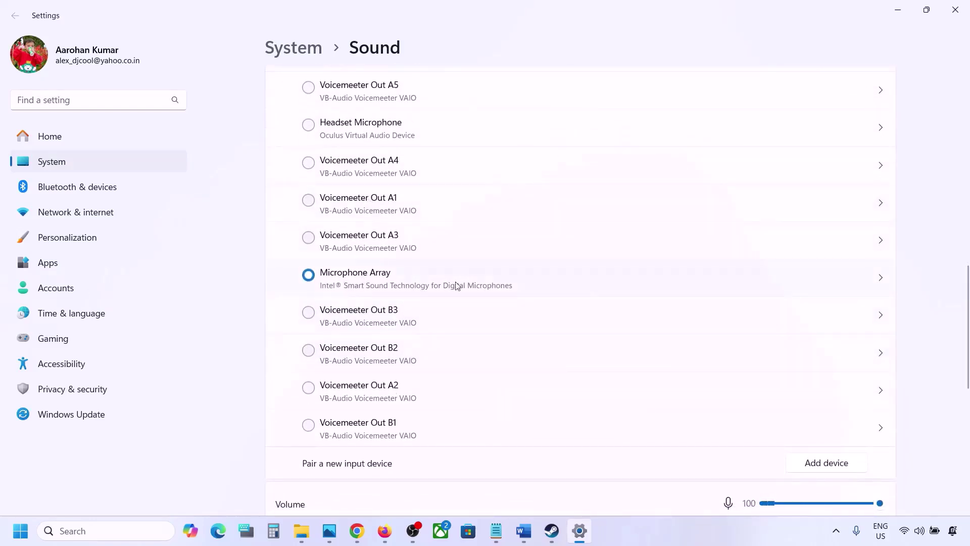
scroll(433, 292, "down", 3)
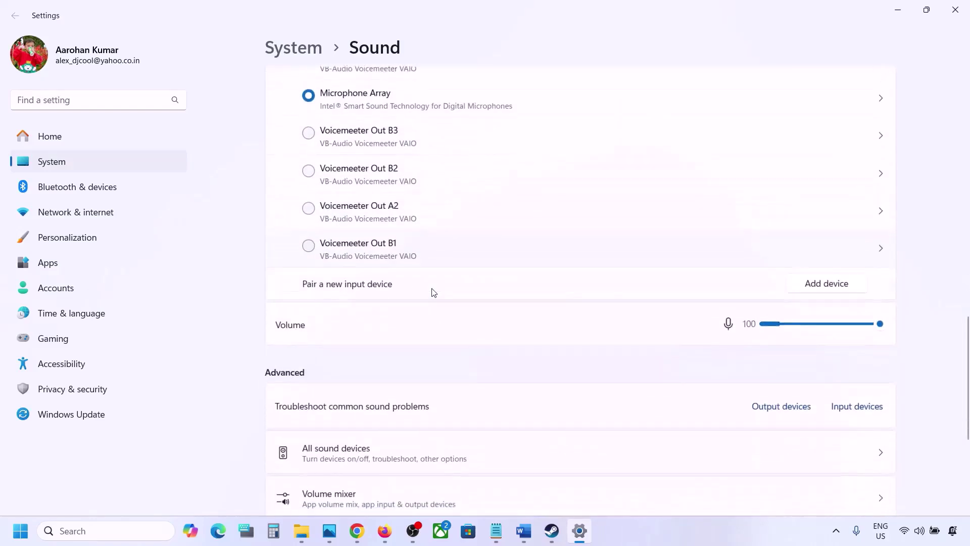
scroll(431, 243, "up", 1)
scroll(432, 243, "up", 2)
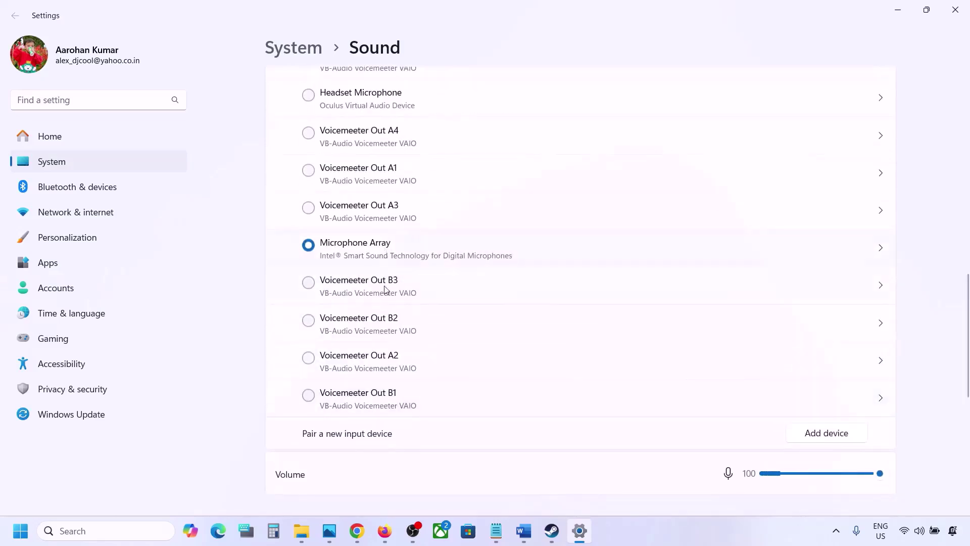
scroll(393, 352, "down", 3)
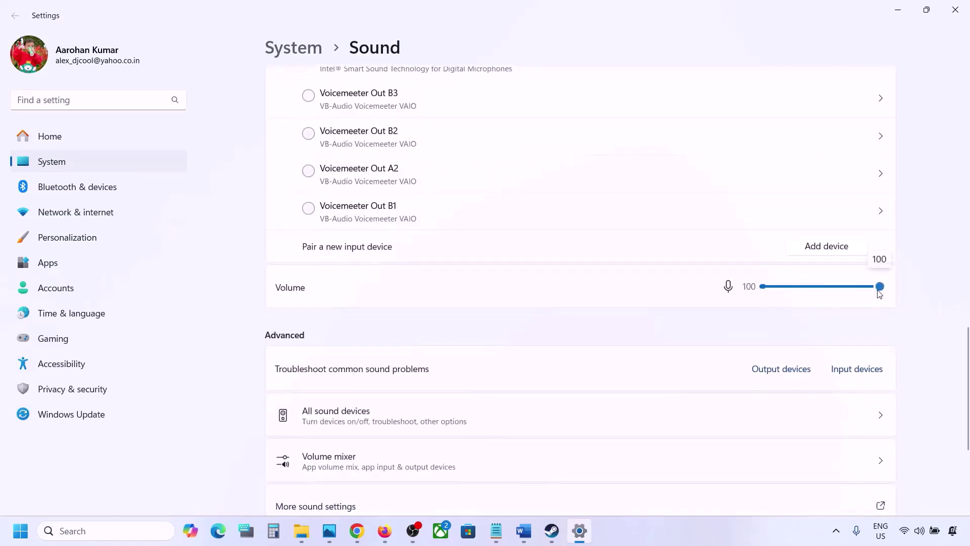
scroll(642, 347, "down", 1)
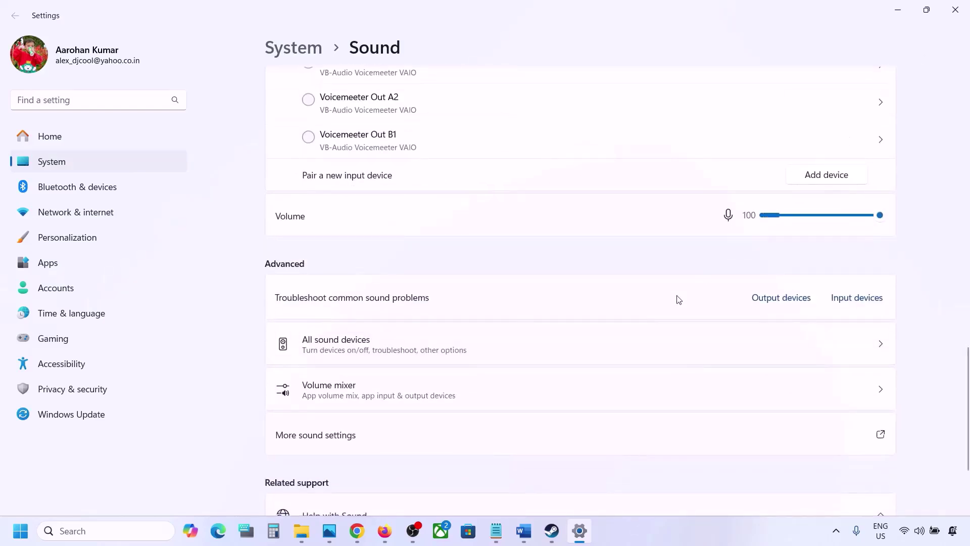
scroll(708, 252, "down", 2)
left_click(955, 10)
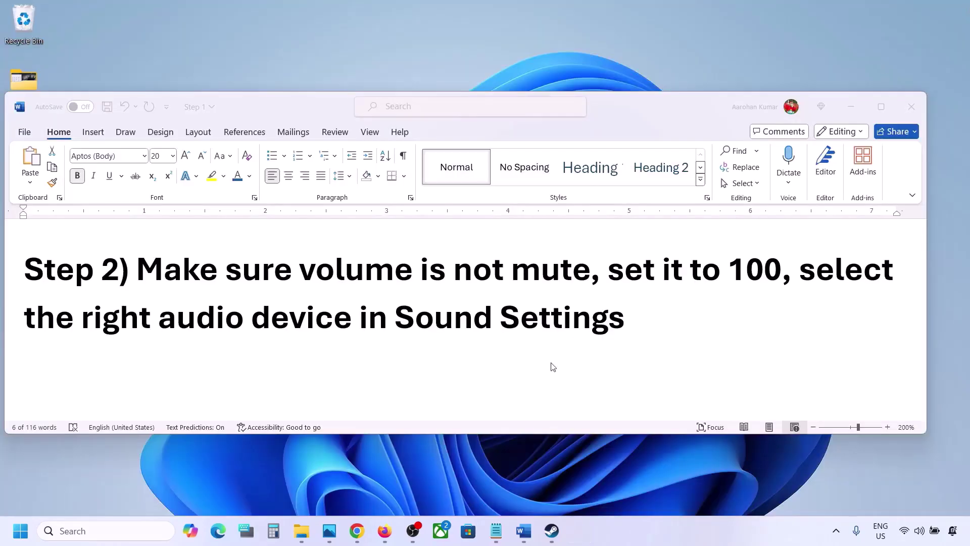
- Highlight Step 3's 'Restart the game' and Step 4's 48/44k Hz sample rate instruction
scroll(449, 352, "down", 3)
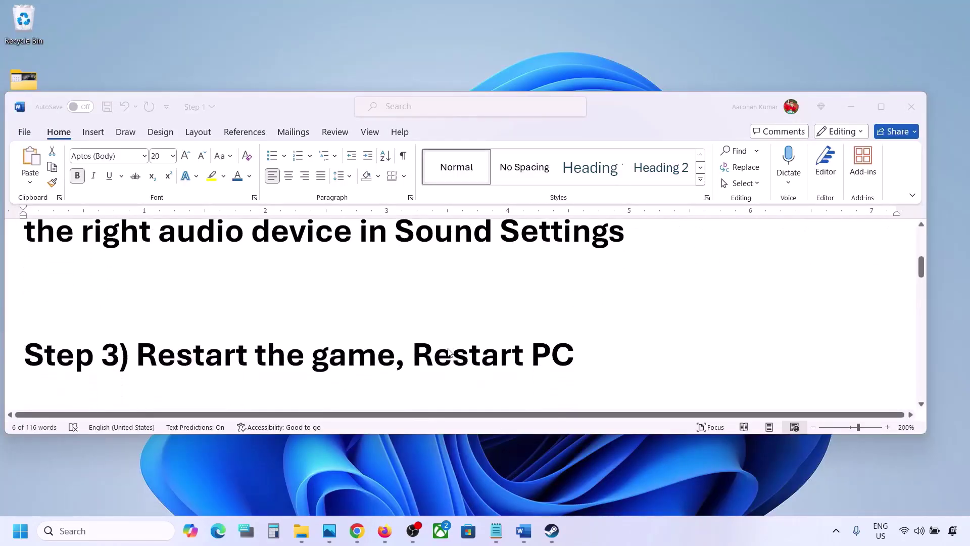
double_click(176, 341)
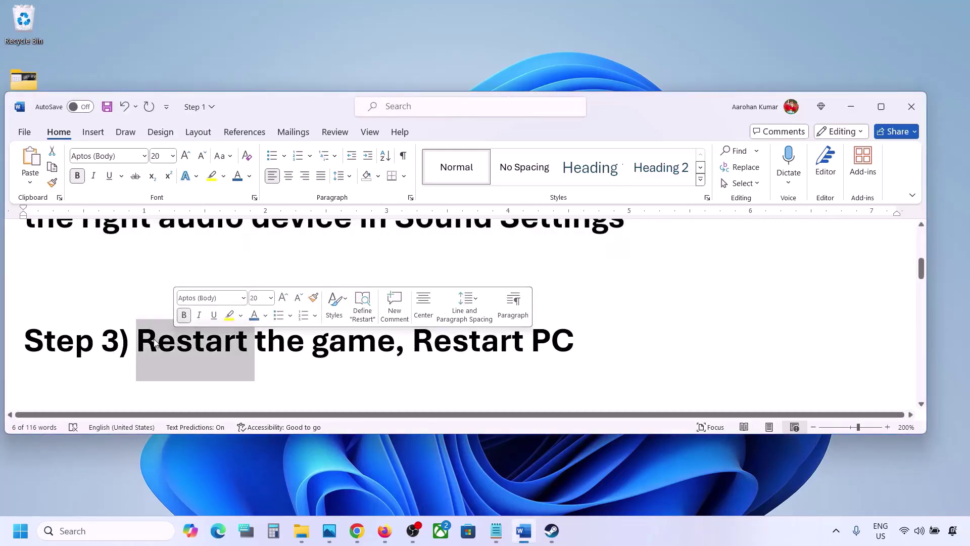
left_click(267, 340)
left_click_drag(169, 345, 575, 340)
scroll(306, 332, "down", 3)
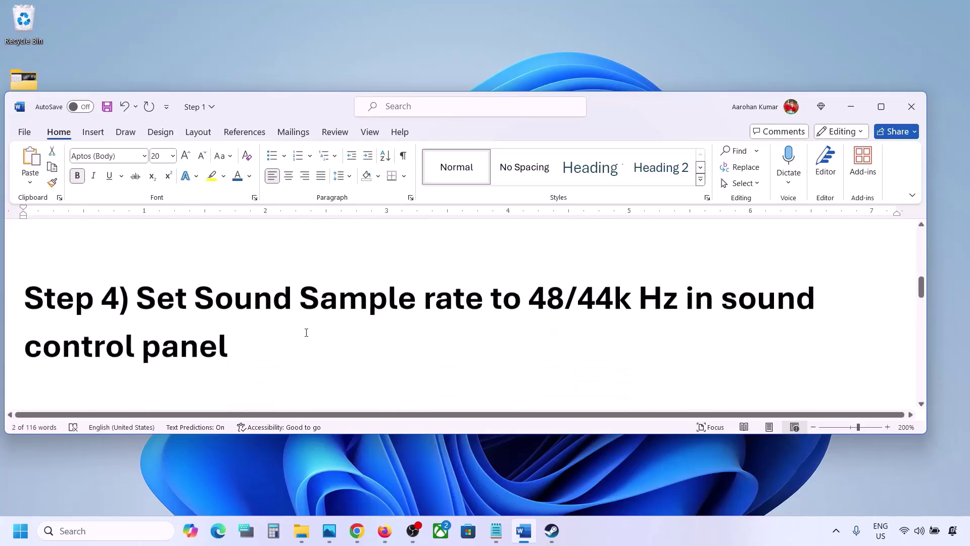
left_click_drag(141, 298, 619, 301)
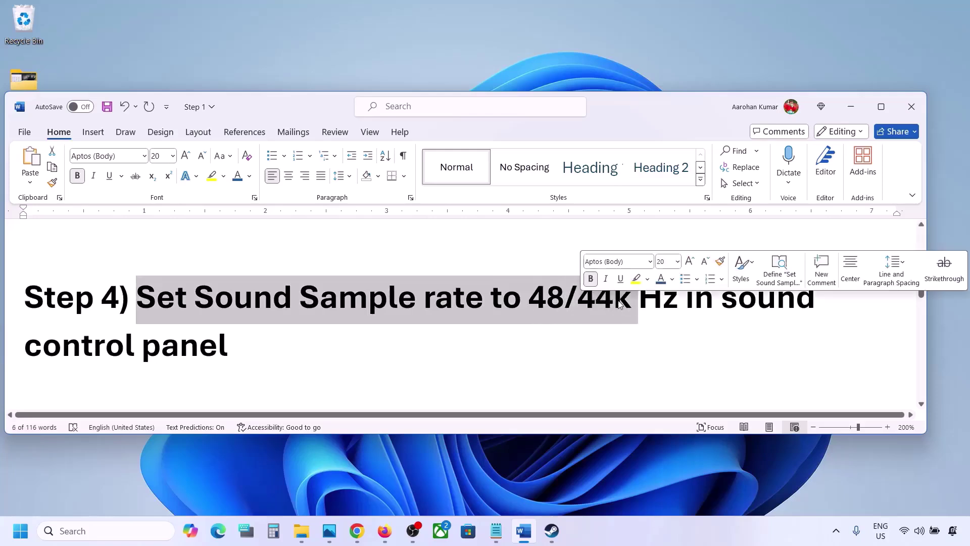
left_click(617, 299)
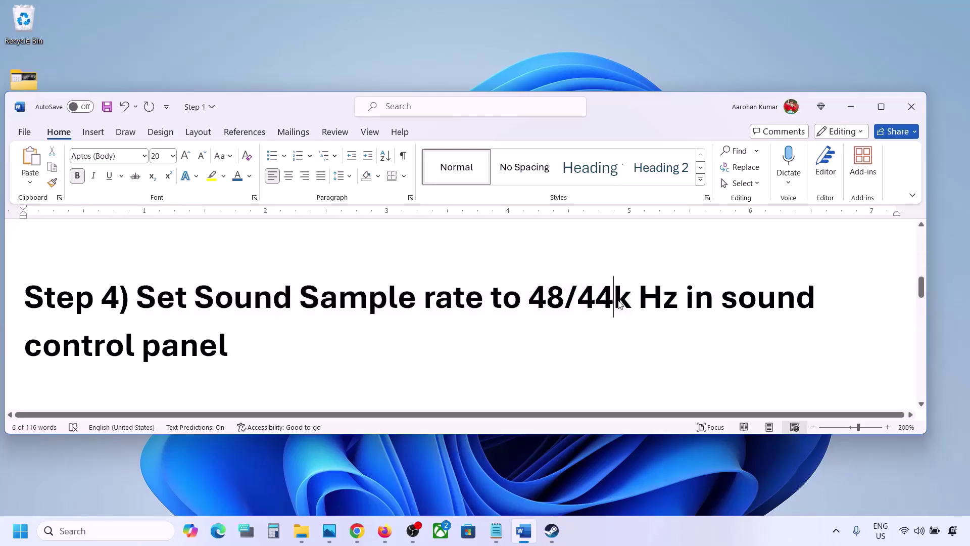
- Search 'control' to reach Control Panel's Hardware and Sound > Sound dialog, centred above Word
left_click(64, 530)
type("control")
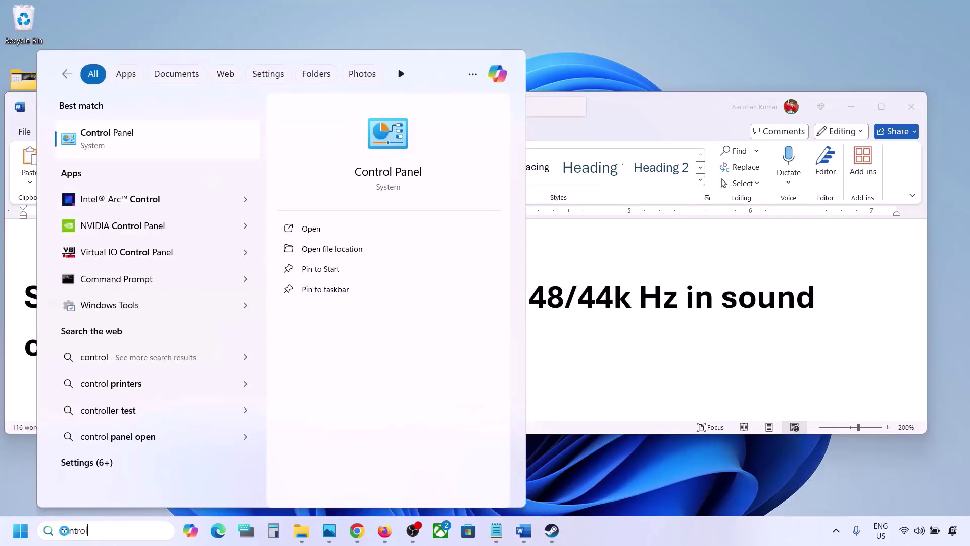
key("Return")
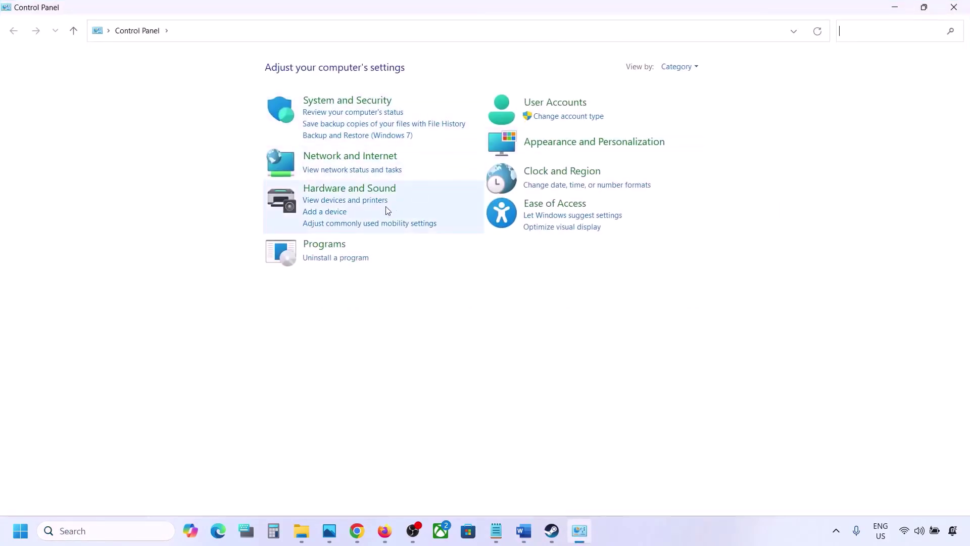
left_click(357, 190)
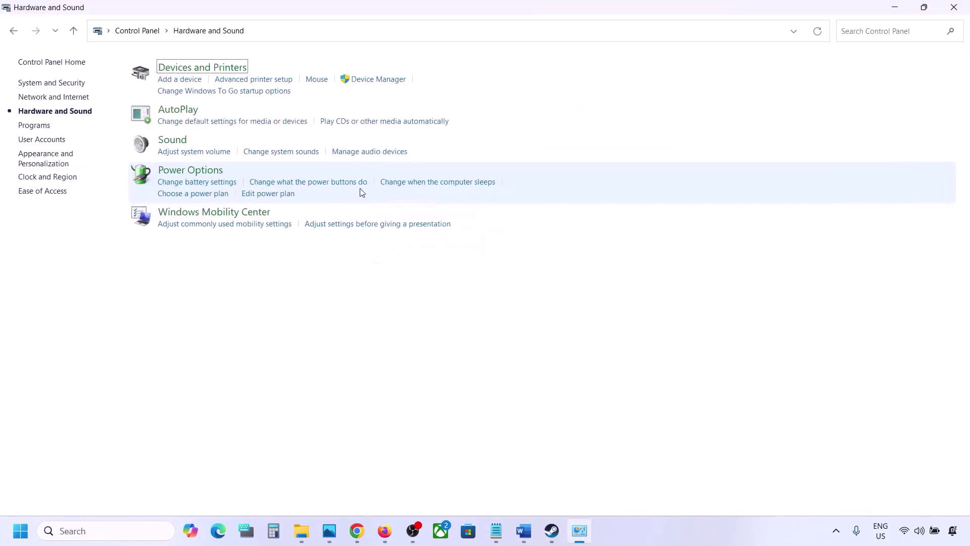
left_click(180, 140)
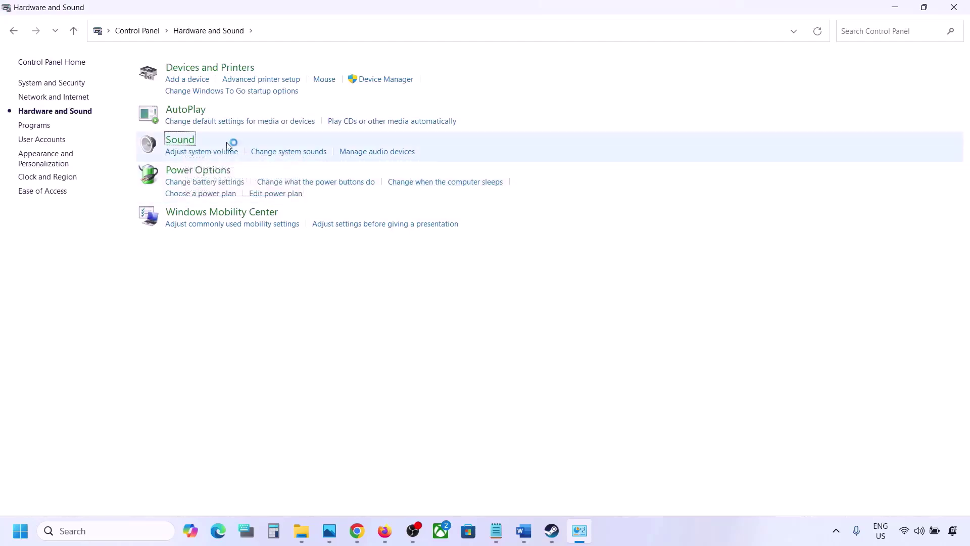
left_click_drag(188, 56, 436, 127)
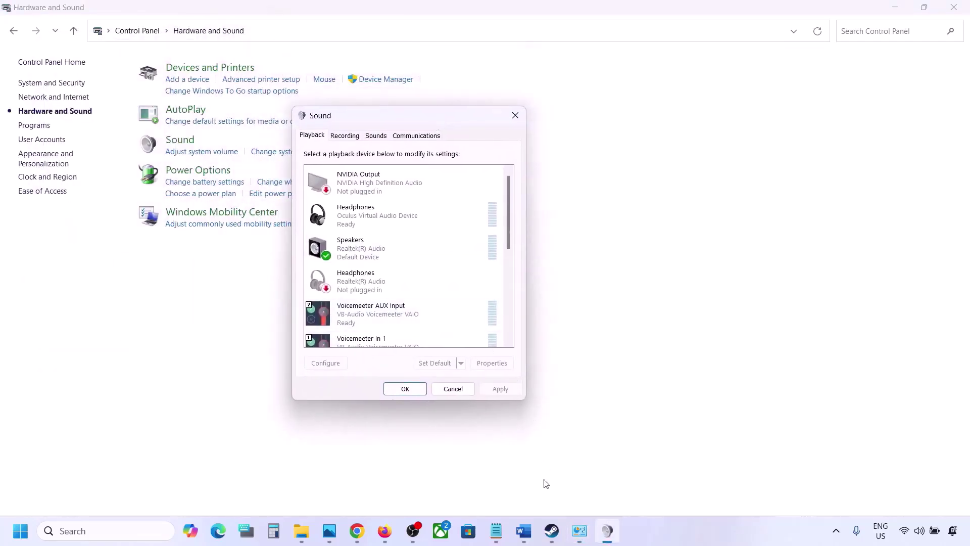
left_click(526, 531)
left_click(526, 530)
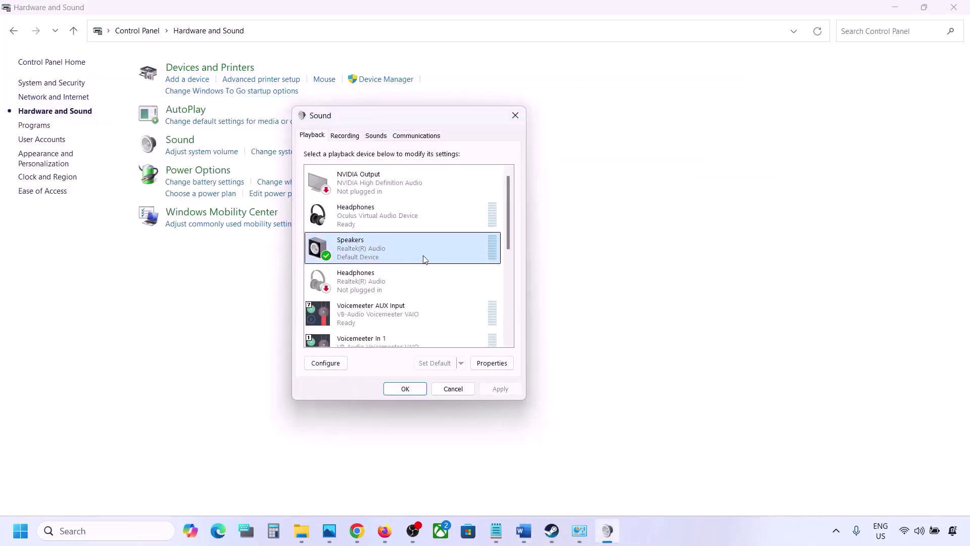
- Open the Speakers' Advanced properties and check the 48/44k sample rate in the Word note
right_click(411, 254)
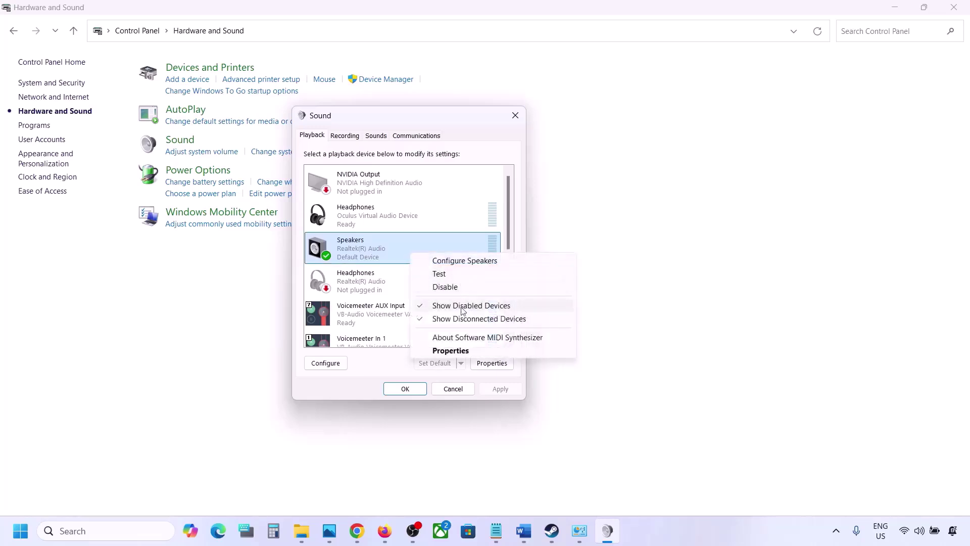
left_click(451, 351)
left_click_drag(433, 162, 485, 117)
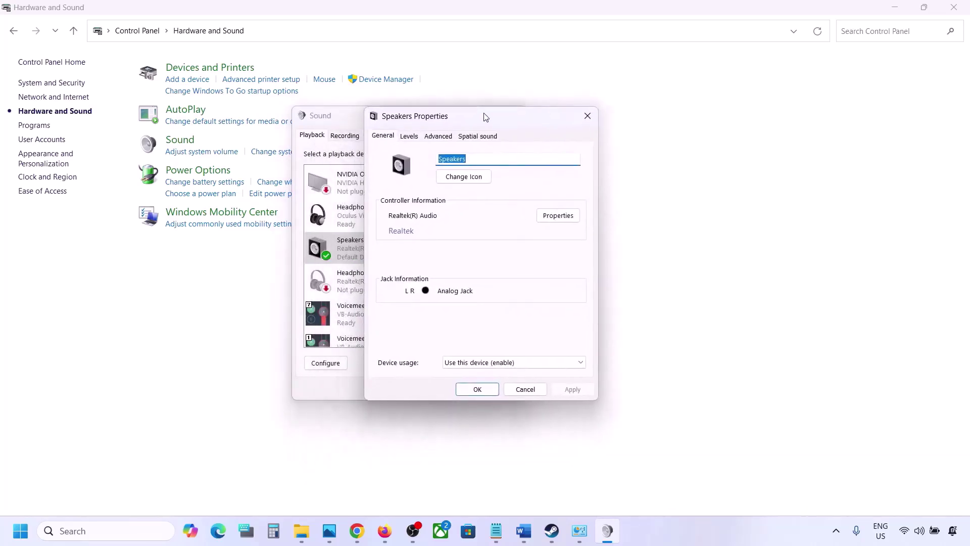
left_click(438, 137)
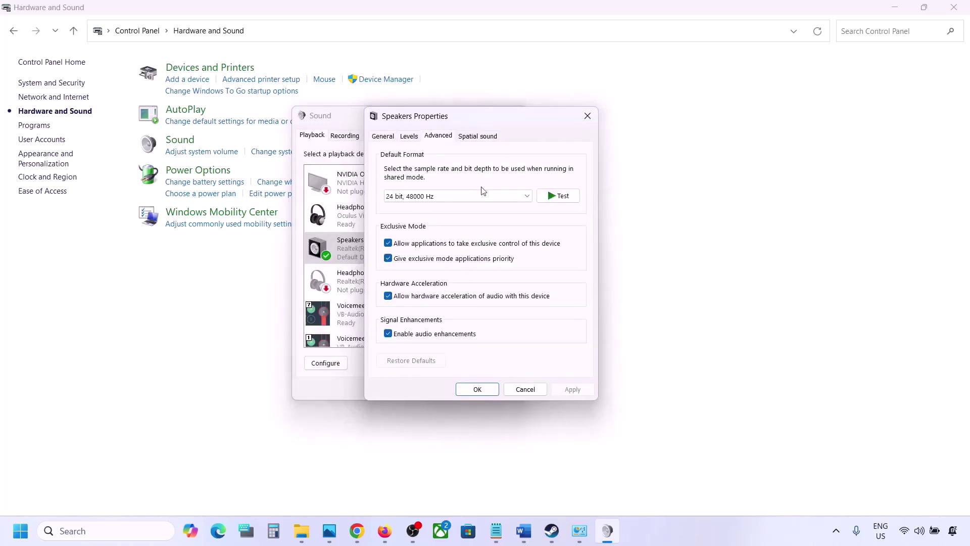
left_click(527, 196)
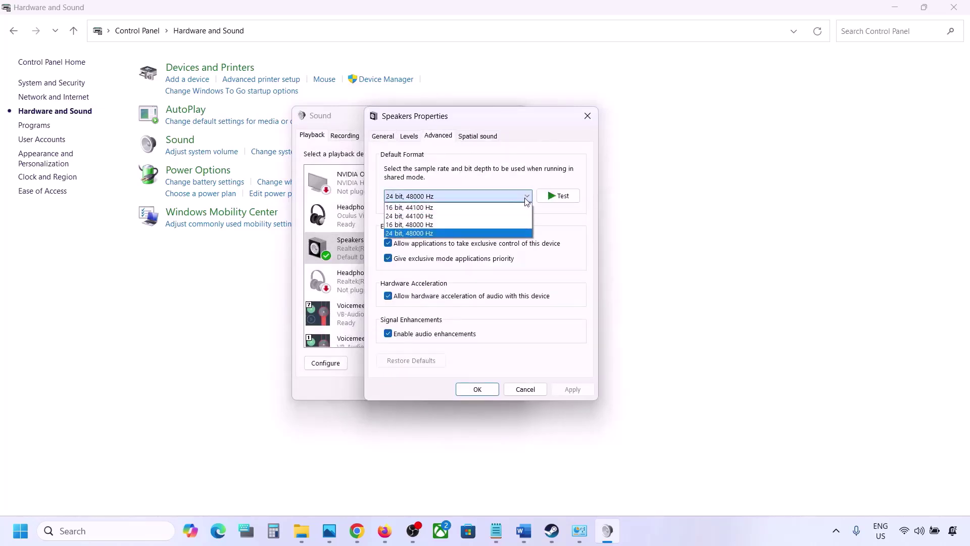
left_click(568, 246)
left_click(524, 531)
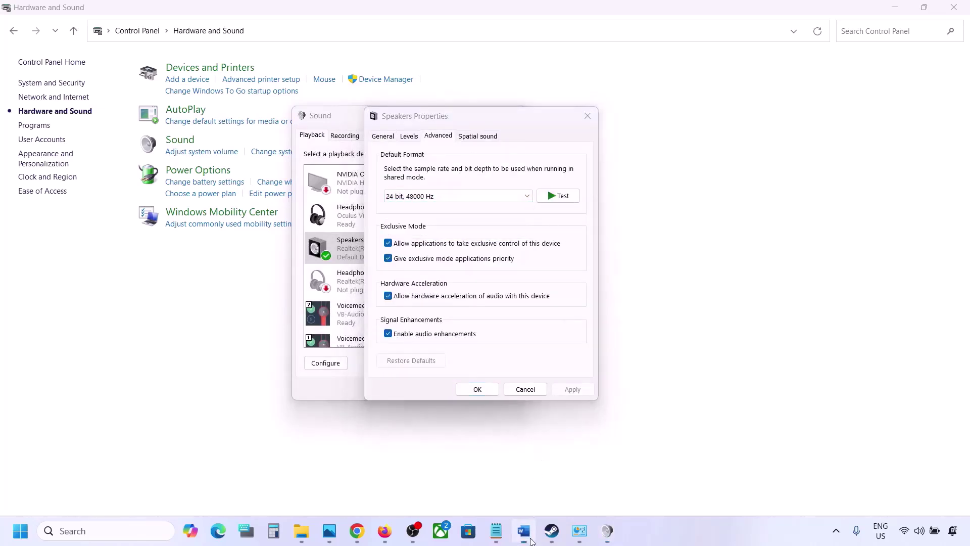
double_click(539, 303)
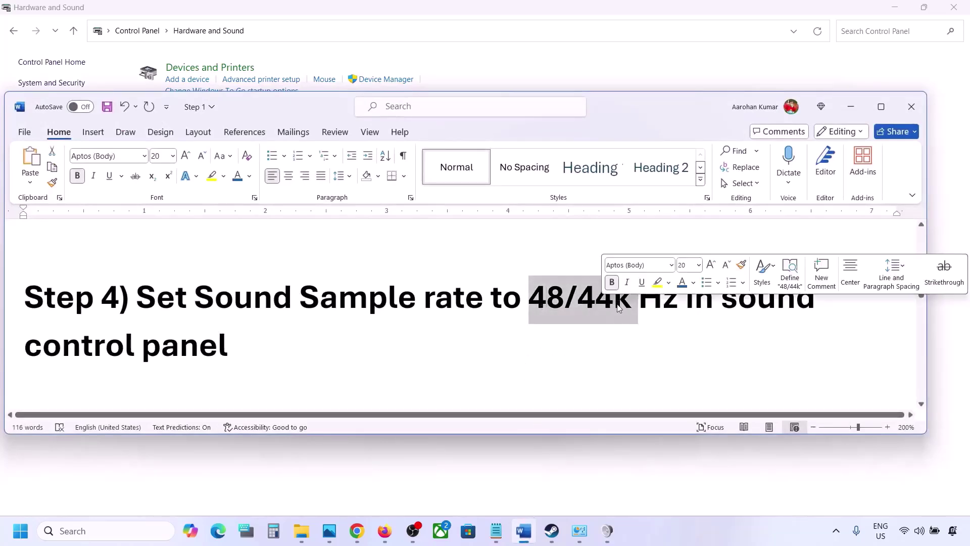
left_click(851, 106)
- Apply 24 bit, 44100 Hz as the Speakers' default format, confirming the in-use warning
left_click(465, 198)
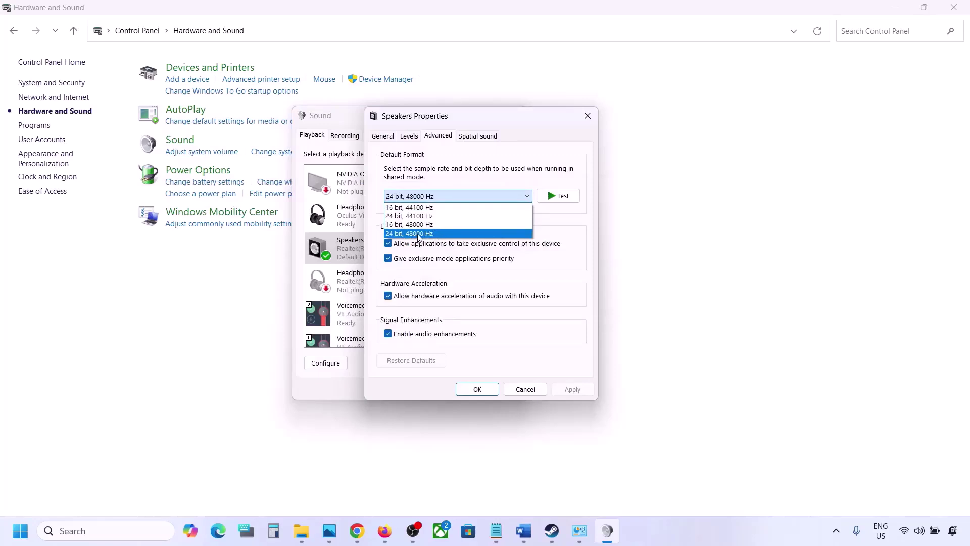
left_click(424, 234)
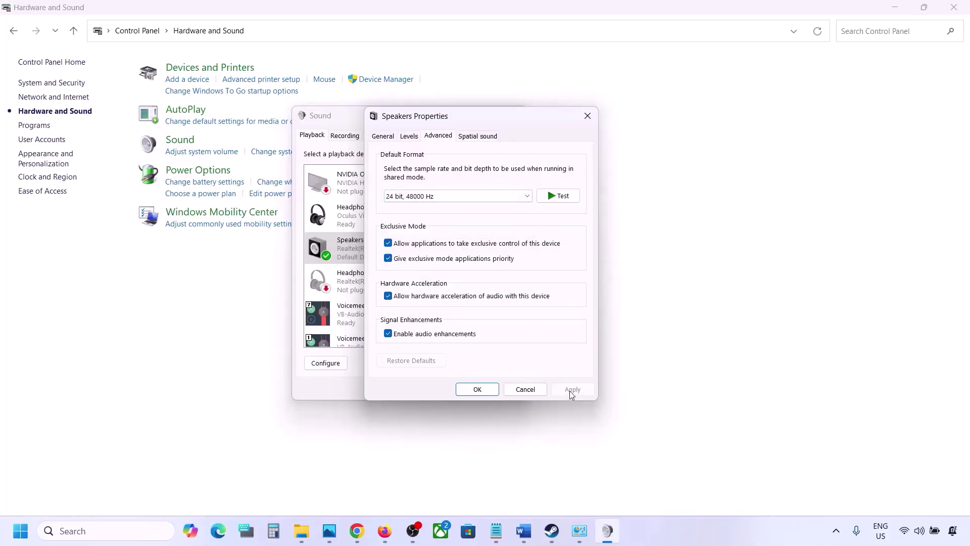
left_click(488, 200)
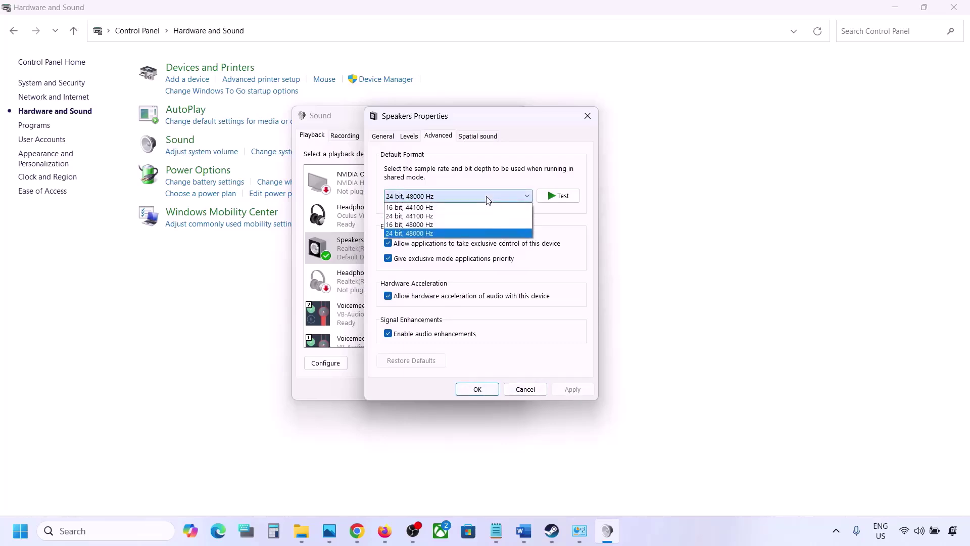
left_click(430, 216)
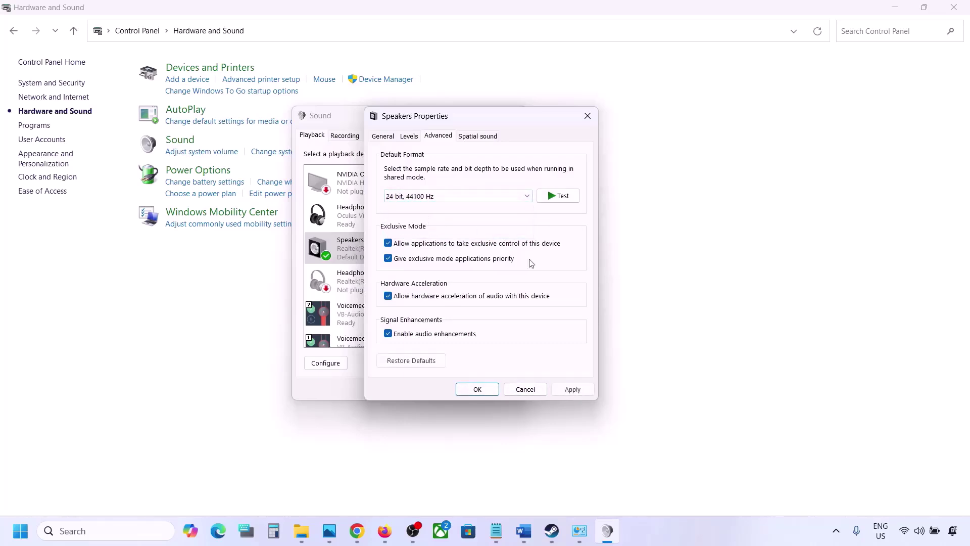
left_click(562, 394)
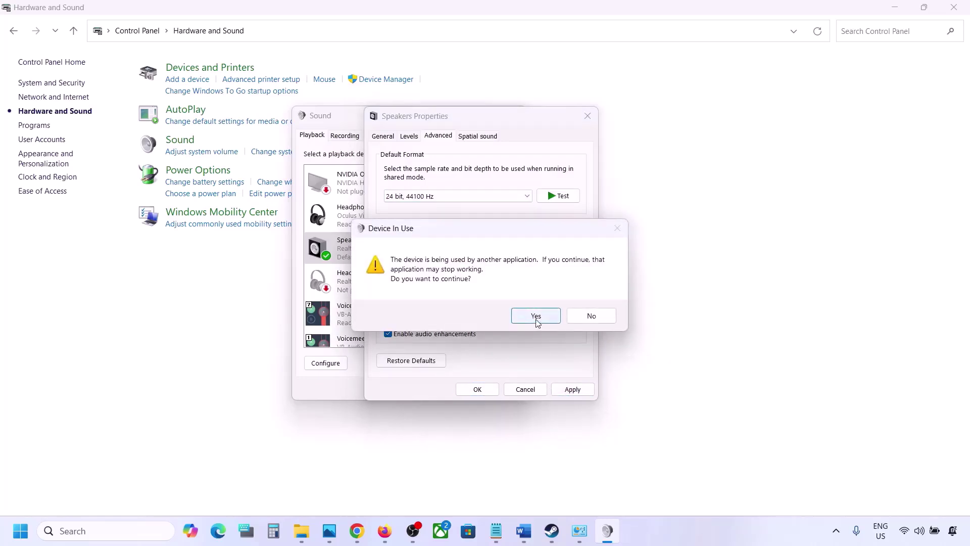
left_click(536, 316)
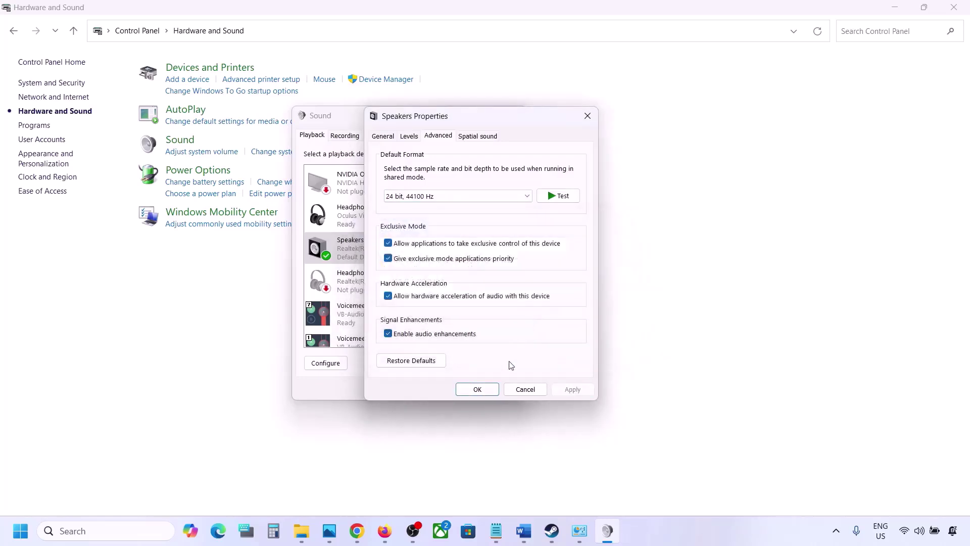
- Restore 24 bit, 48000 Hz, apply it, and close both Sound dialogs with OK
left_click(437, 194)
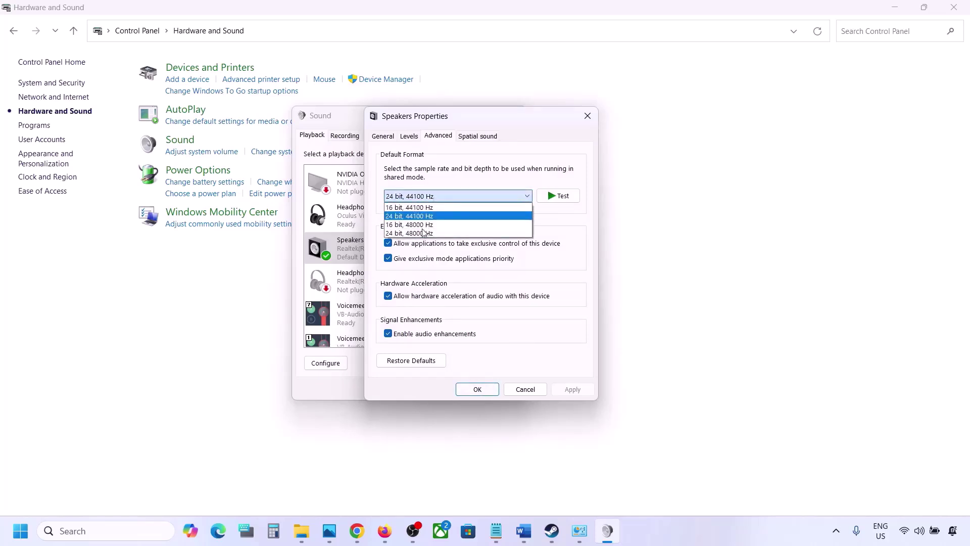
left_click(420, 233)
left_click(571, 389)
left_click(477, 389)
left_click(409, 390)
left_click(524, 531)
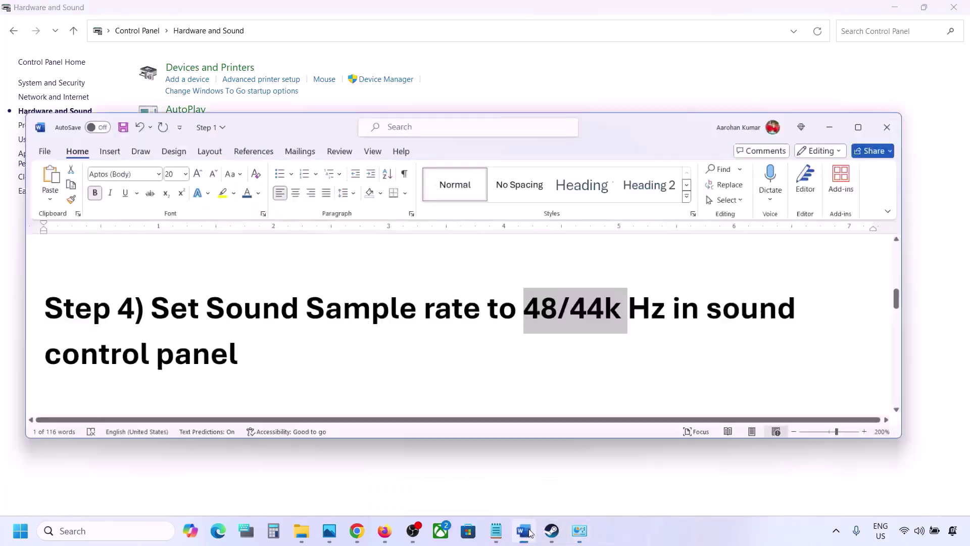
scroll(400, 319, "down", 5)
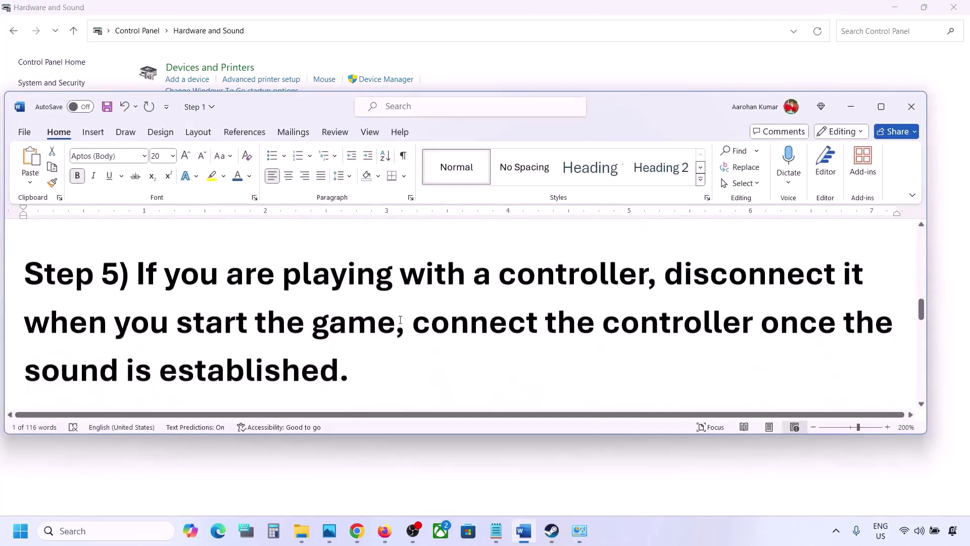
left_click_drag(157, 280, 340, 362)
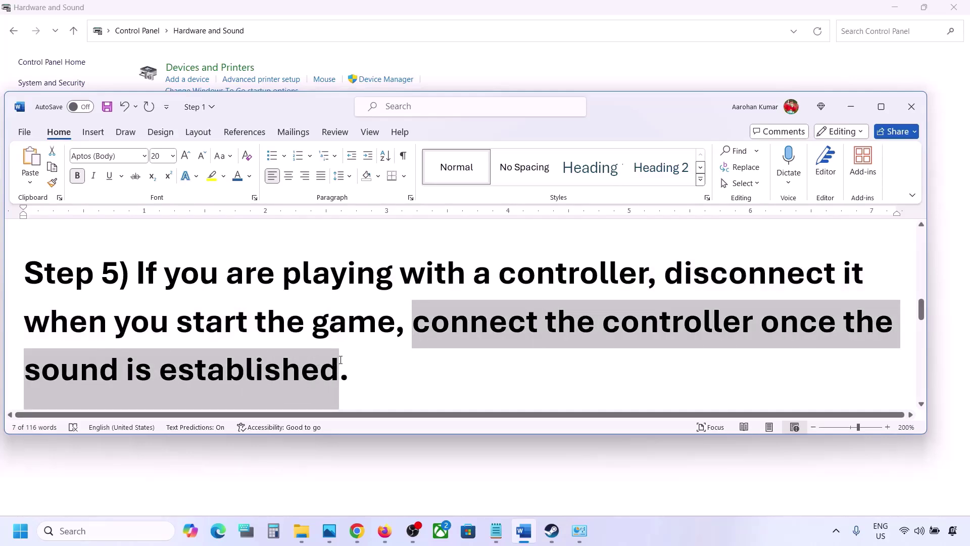
left_click(340, 360)
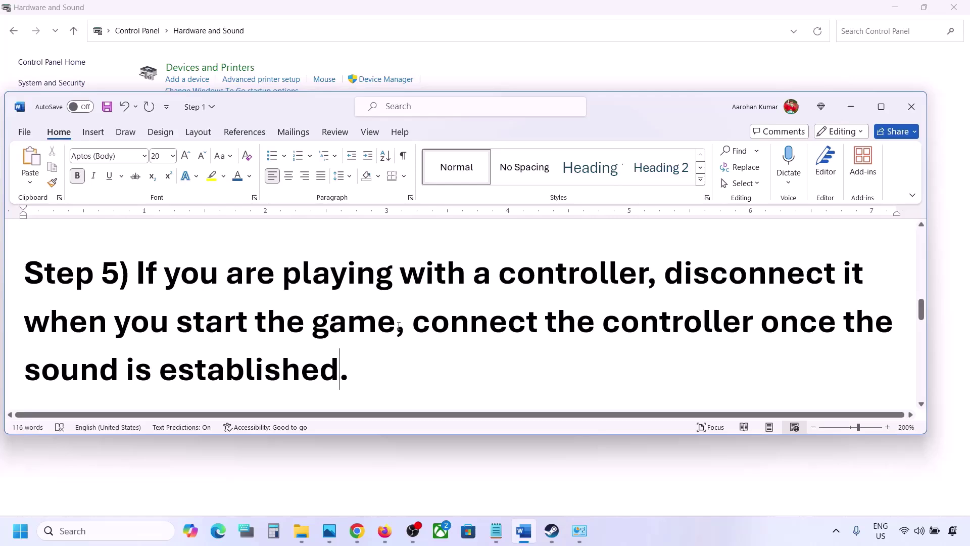
scroll(399, 326, "down", 3)
left_click_drag(155, 339, 423, 332)
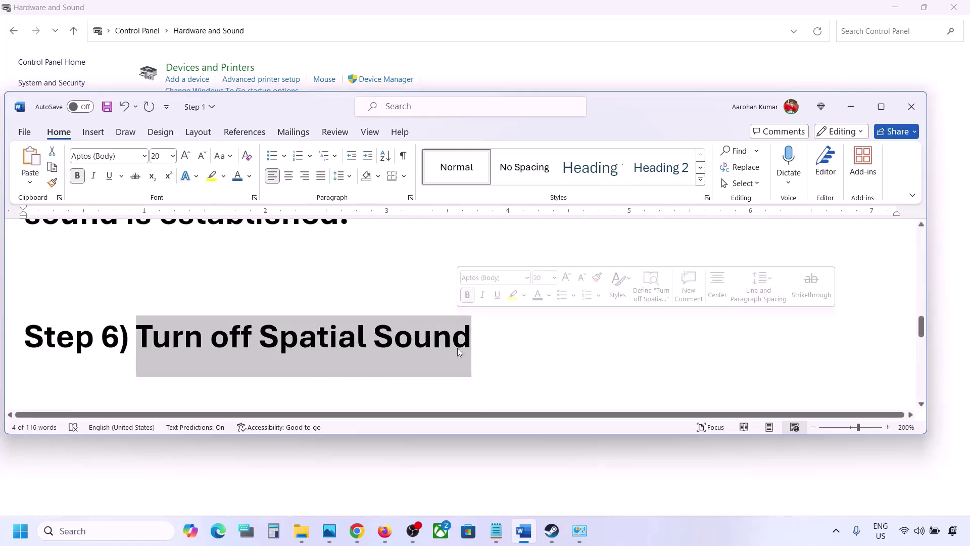
- Open the Realtek Speakers' properties from Control Panel's Hardware and Sound > Sound dialog
left_click(95, 530)
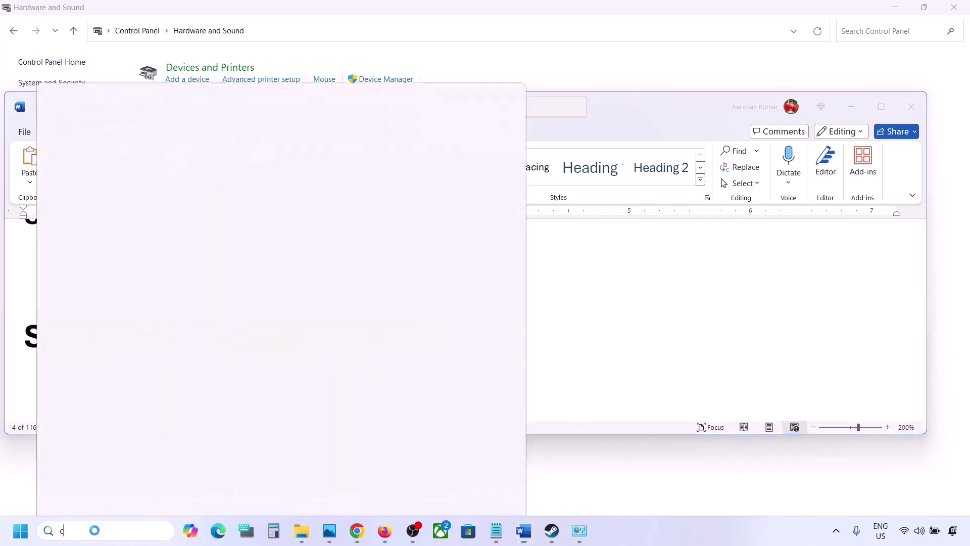
type("control")
key("Return")
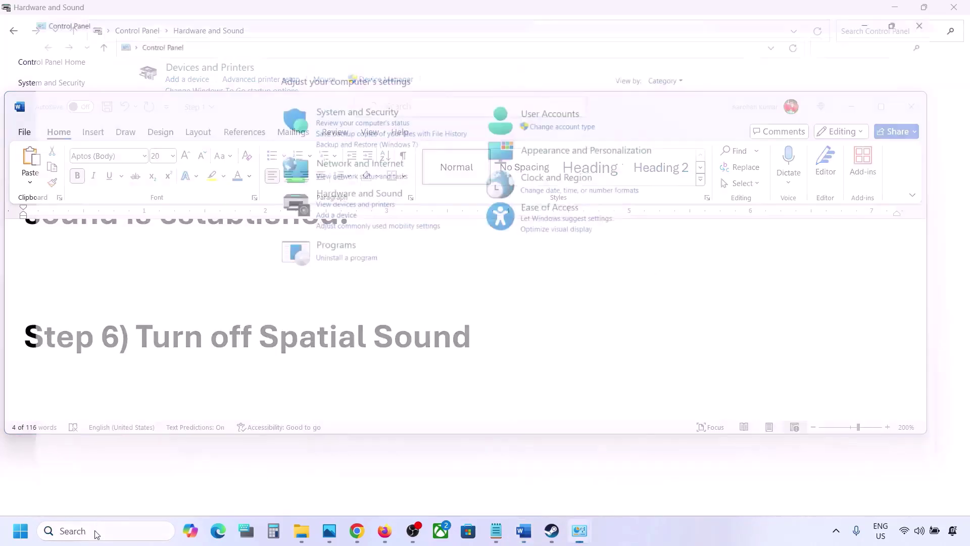
left_click(343, 188)
left_click(185, 143)
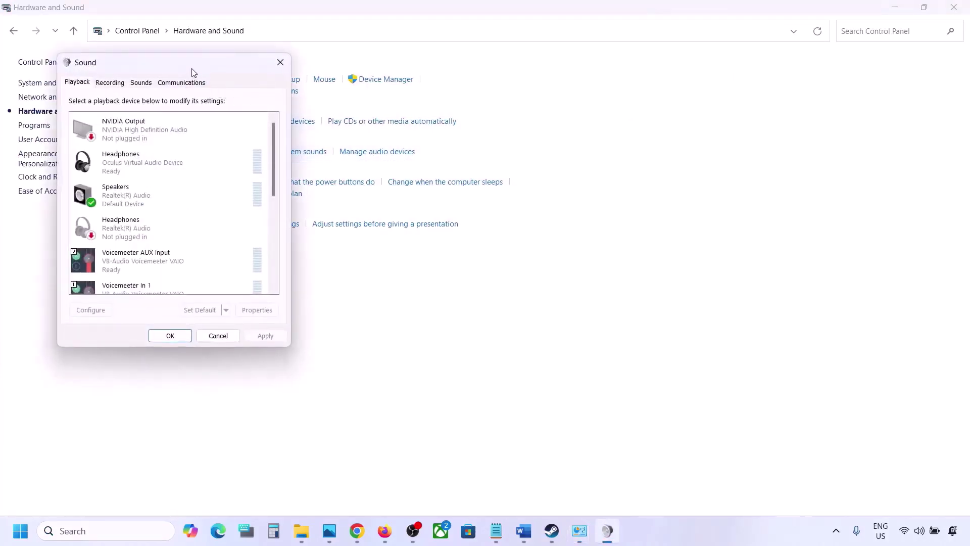
left_click_drag(192, 68, 418, 114)
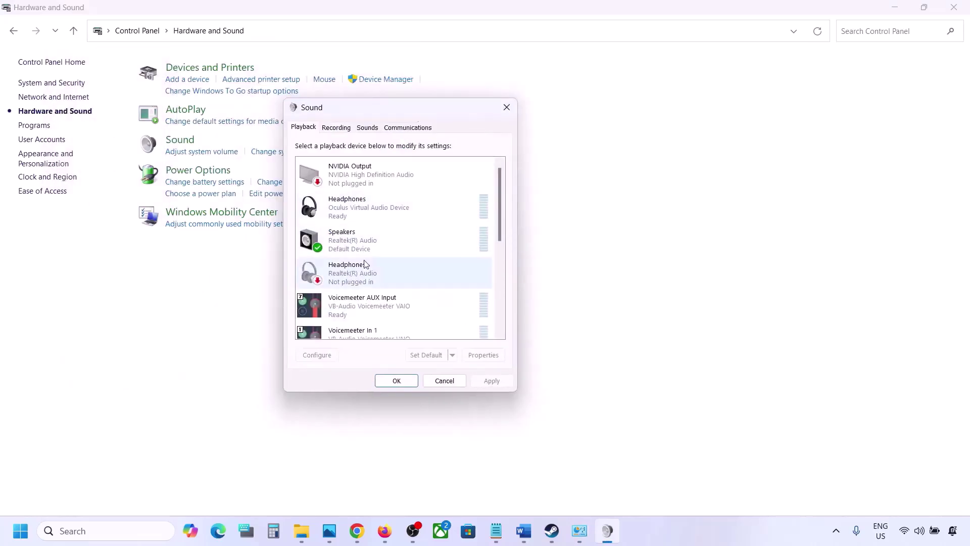
left_click(373, 242)
right_click(373, 243)
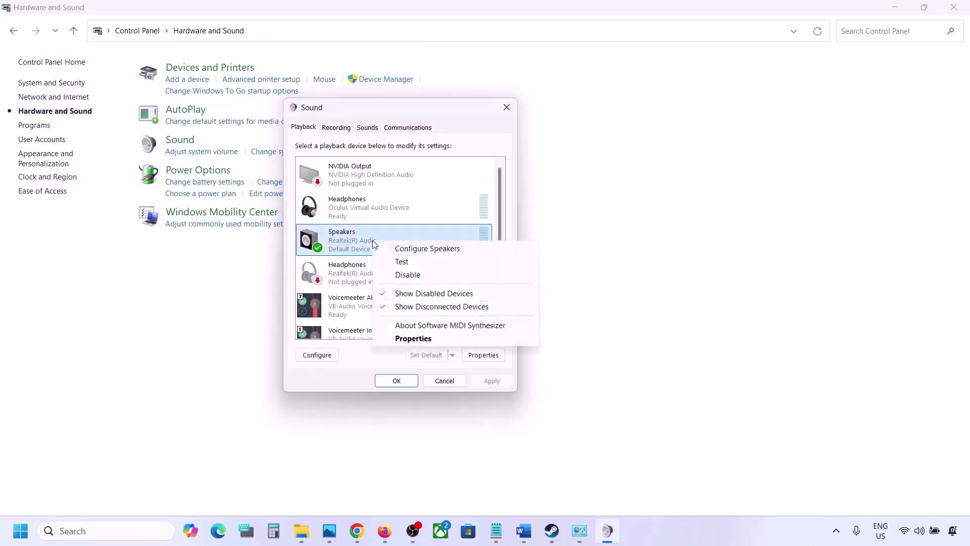
left_click(412, 339)
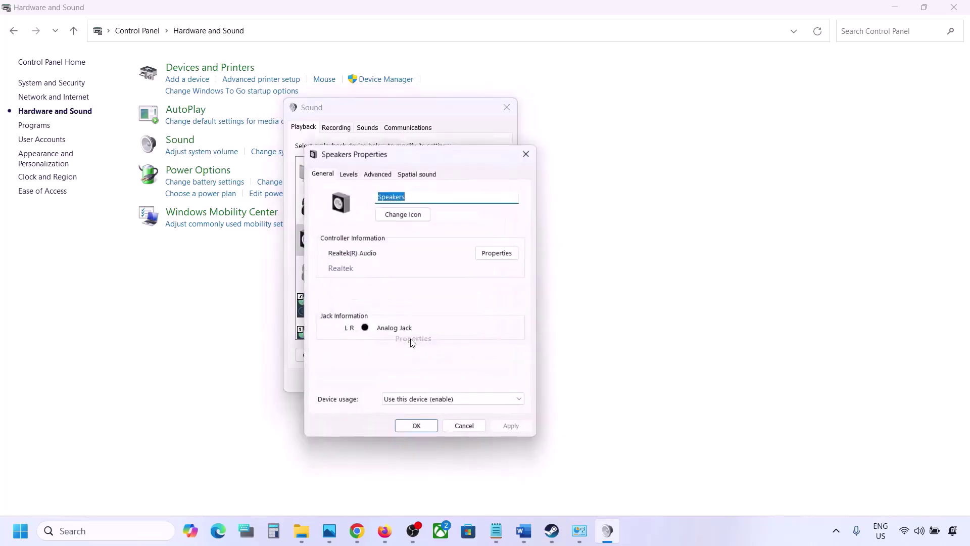
- Set spatial sound to Off, apply, close the Sound dialogs, and return to the Word notes
left_click(423, 176)
left_click(369, 231)
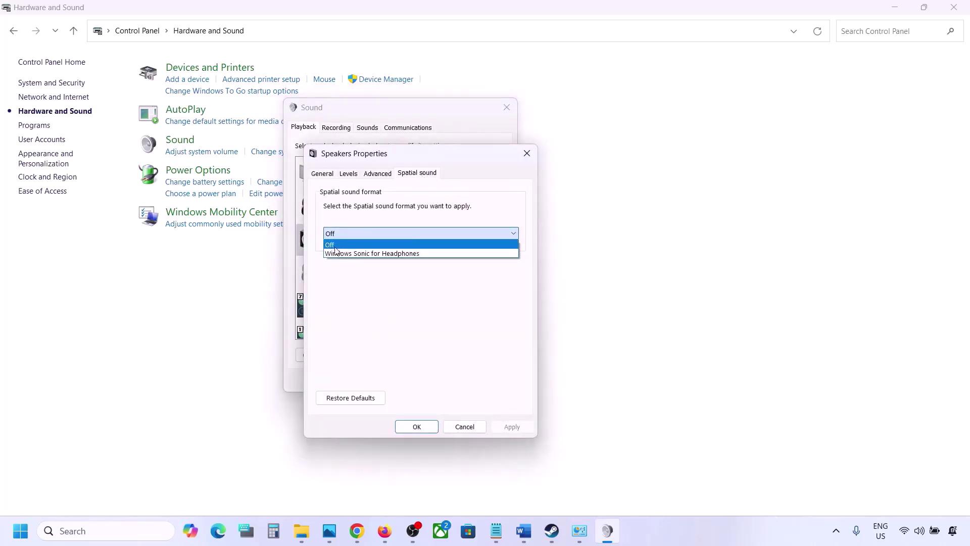
left_click(336, 245)
left_click(509, 433)
left_click(423, 427)
left_click(410, 383)
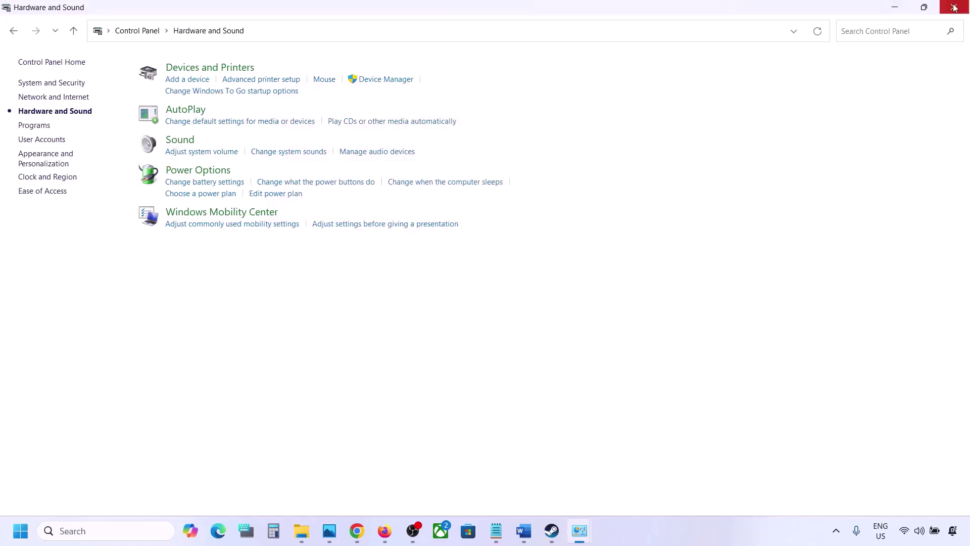
key("alt+Tab")
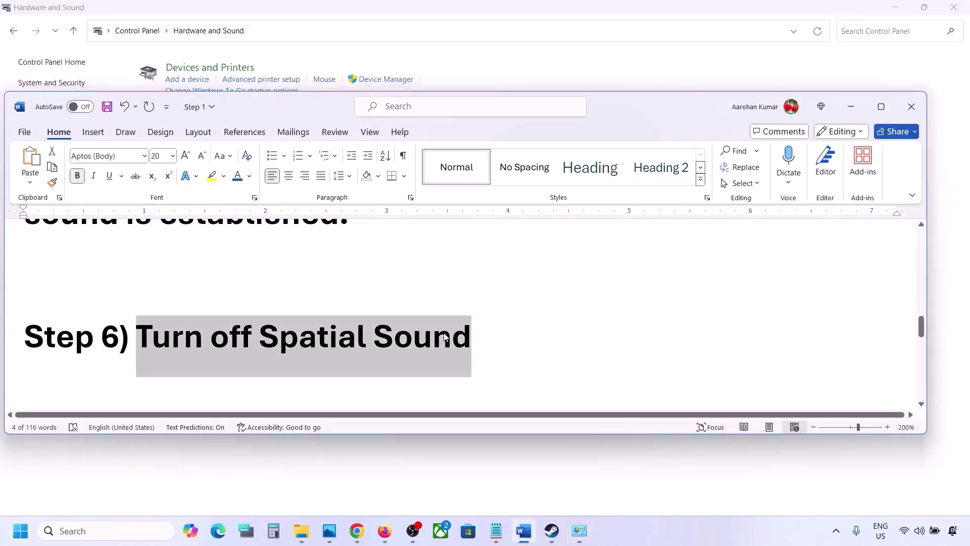
- Maximize the Word guide and highlight Step 7's note on disabling the Oculus/voicemeeter audio devices
scroll(445, 338, "down", 5)
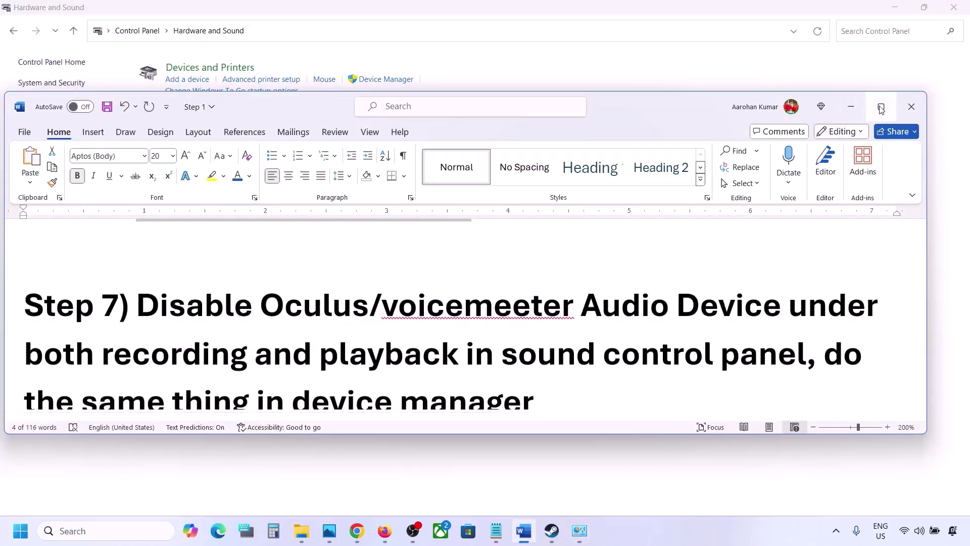
left_click(882, 107)
scroll(257, 322, "up", 2)
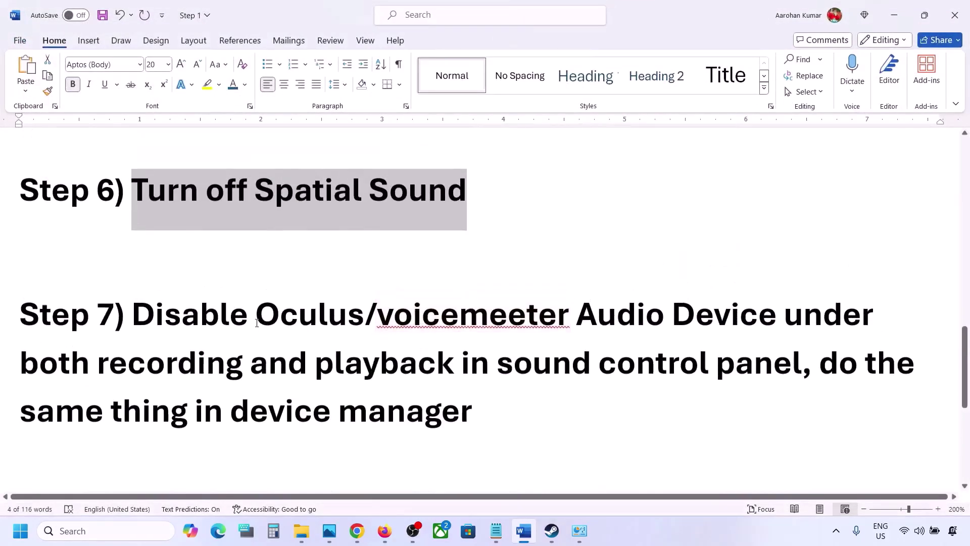
left_click_drag(257, 322, 529, 326)
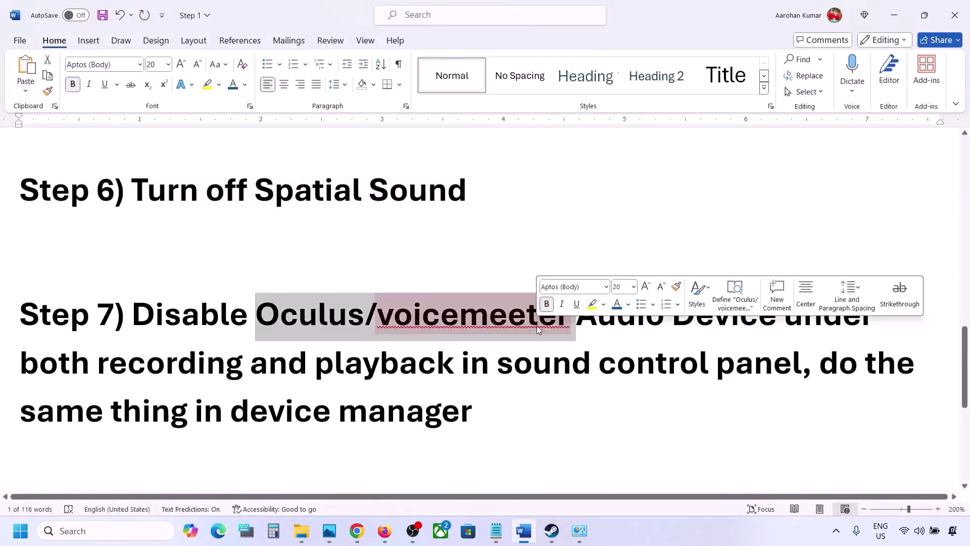
left_click(616, 315)
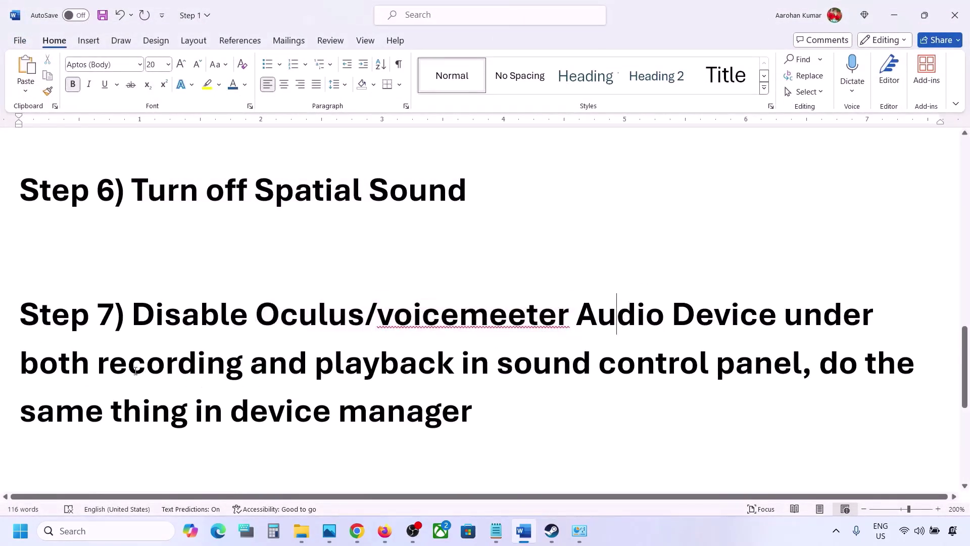
left_click_drag(154, 303, 713, 365)
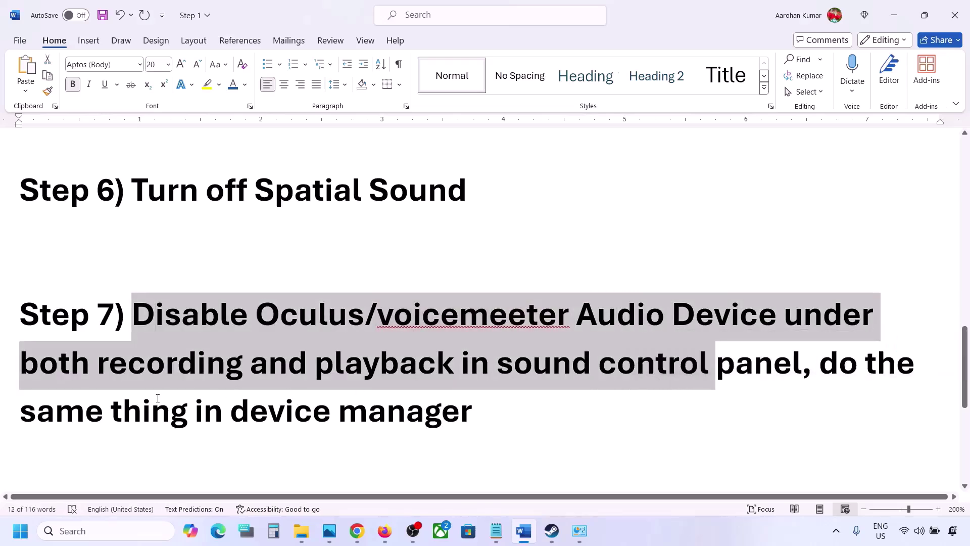
left_click_drag(124, 412, 663, 443)
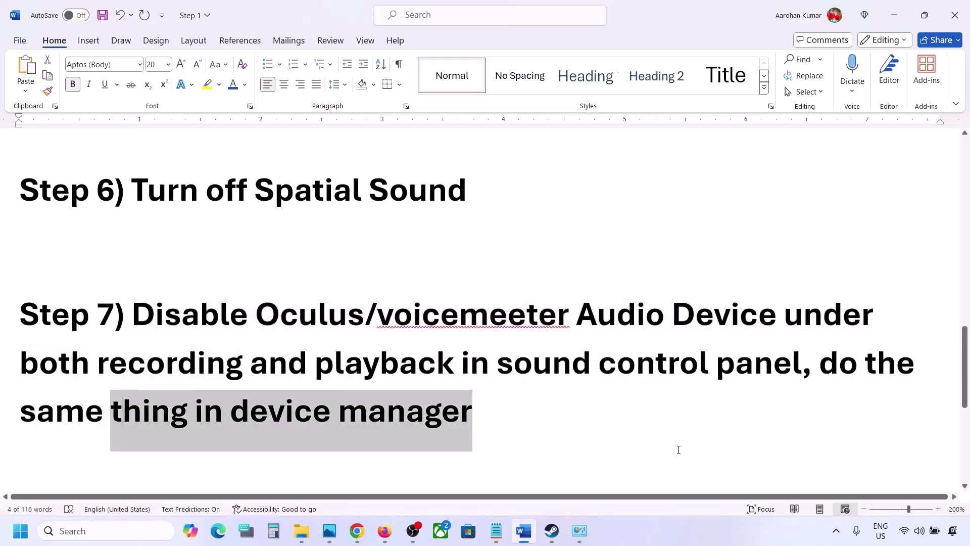
- Search Windows for 'control' to launch Control Panel
left_click(100, 525)
type("cont")
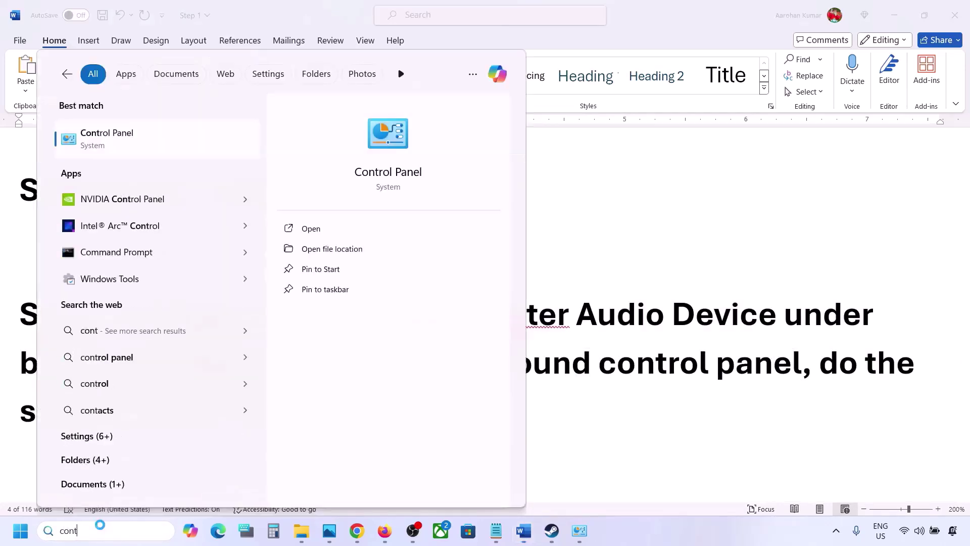
type("rol")
key("Return")
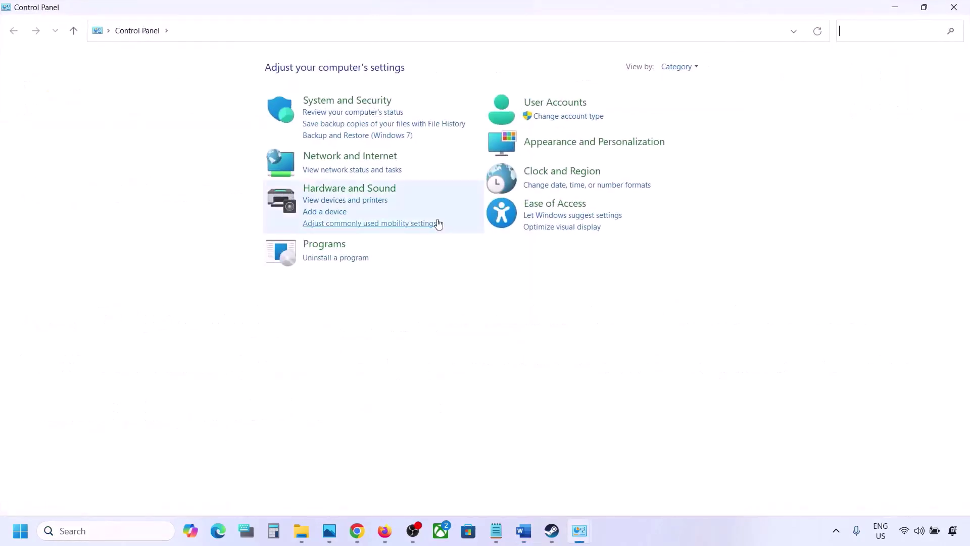
- Open Hardware and Sound > Sound, center the dialog, and review the playback devices like Realtek Speakers
left_click(327, 189)
left_click(181, 142)
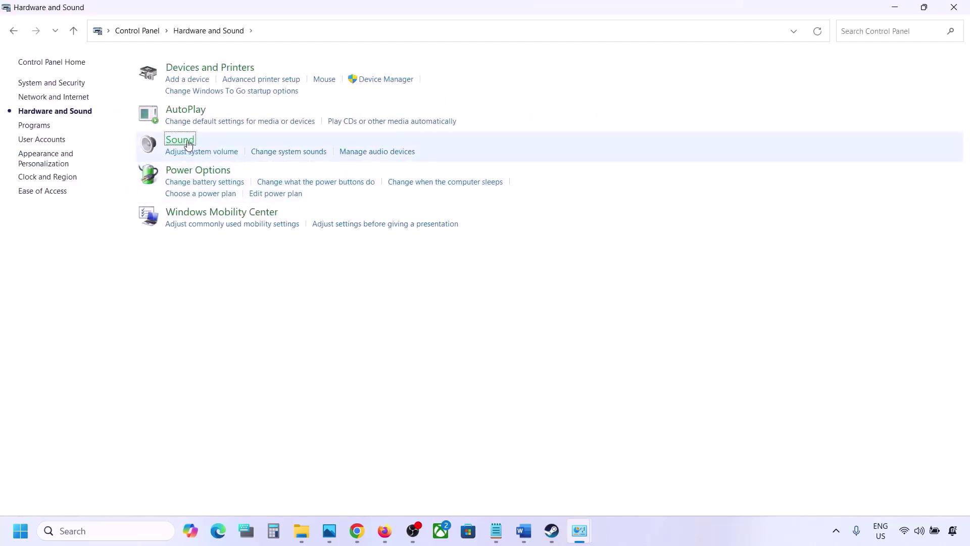
left_click_drag(193, 85, 568, 108)
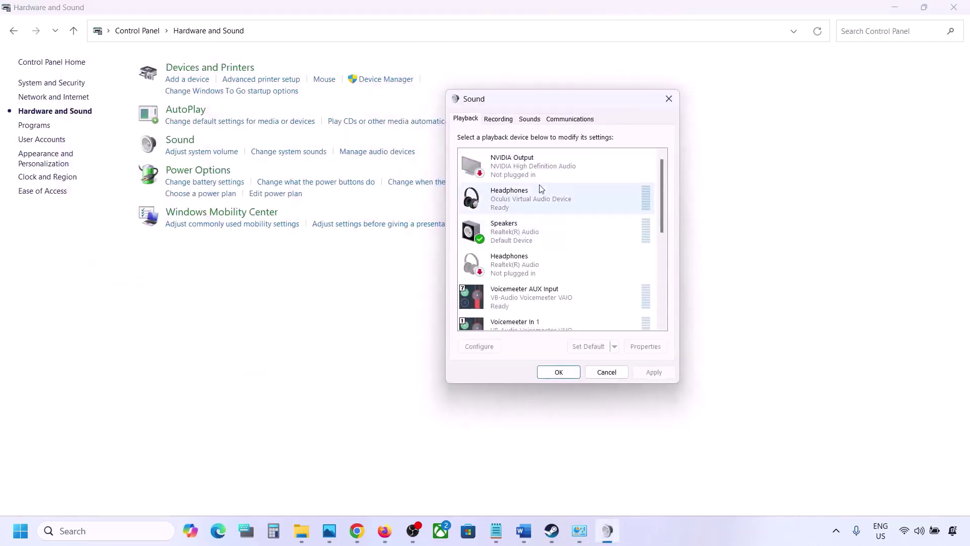
scroll(546, 260, "down", 5)
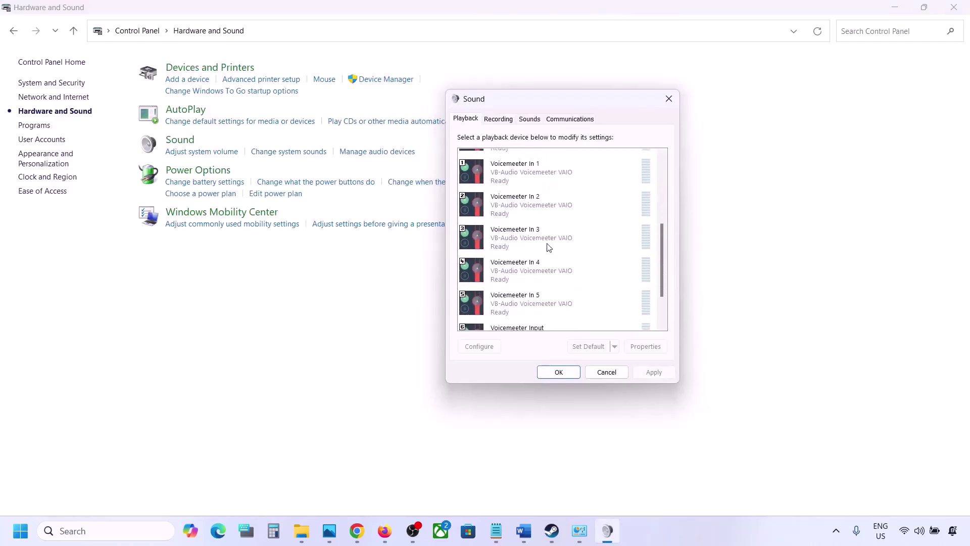
scroll(549, 247, "up", 5)
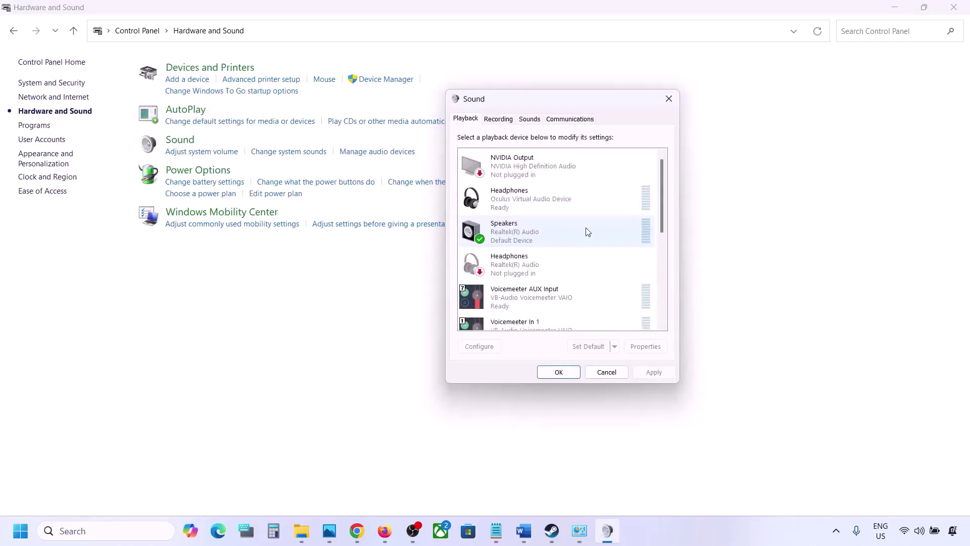
left_click(538, 234)
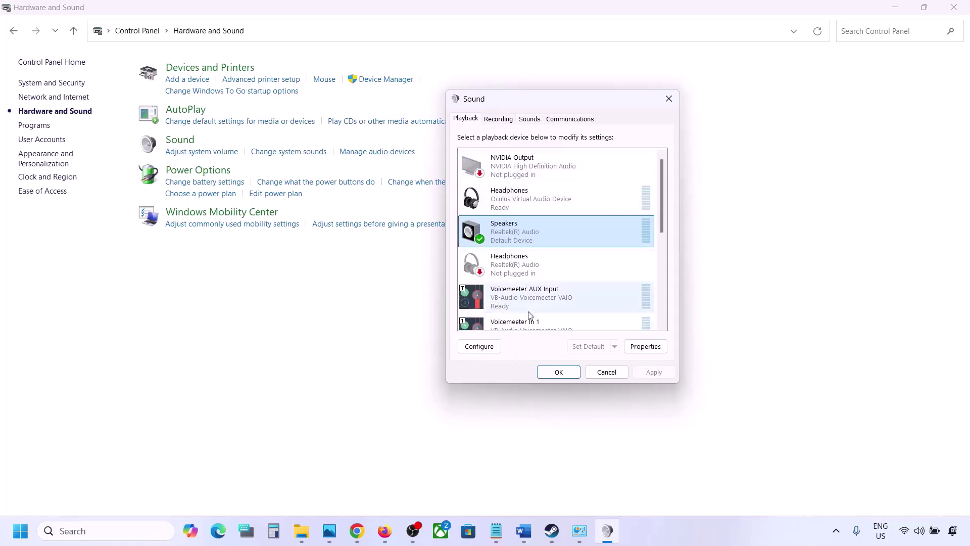
scroll(528, 313, "down", 3)
scroll(536, 298, "up", 5)
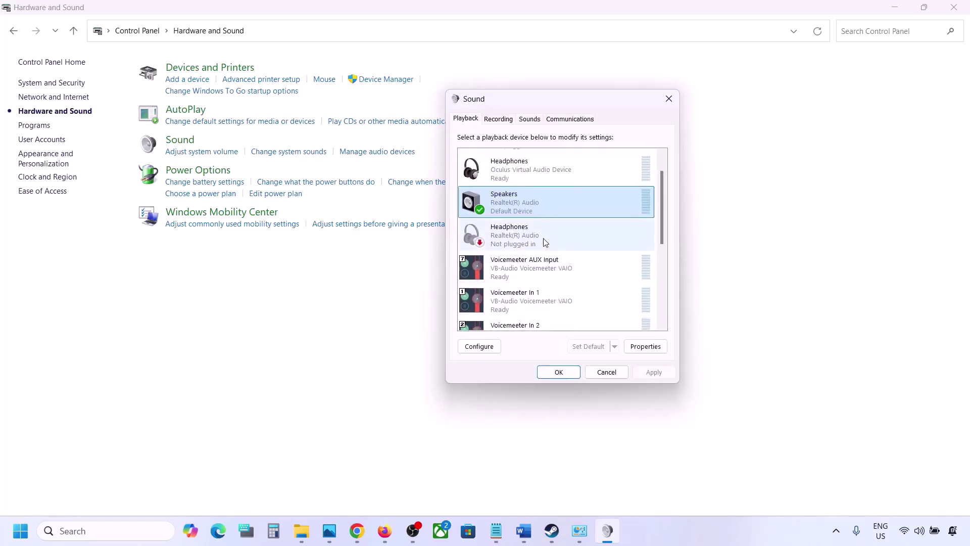
- Disable the Oculus Headphones playback device
left_click(510, 173)
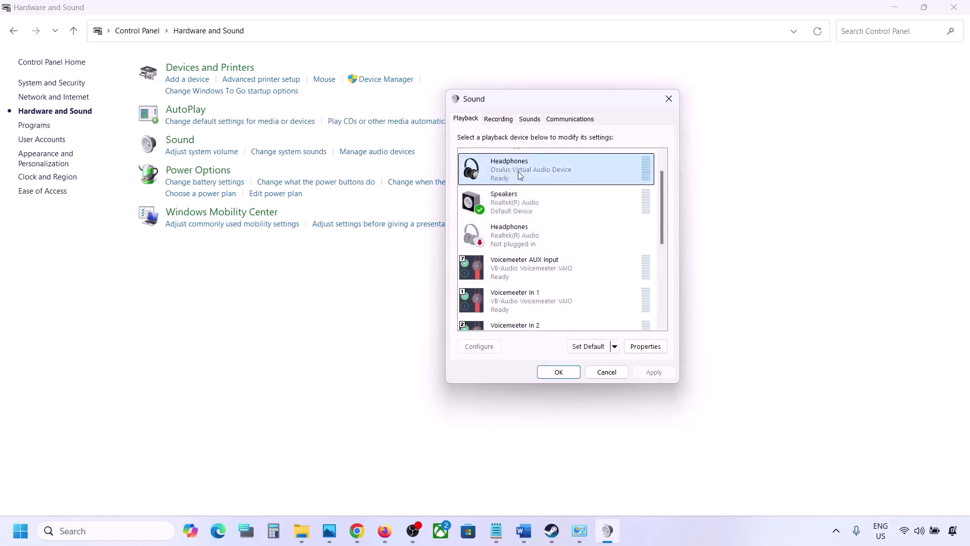
right_click(517, 171)
left_click(552, 193)
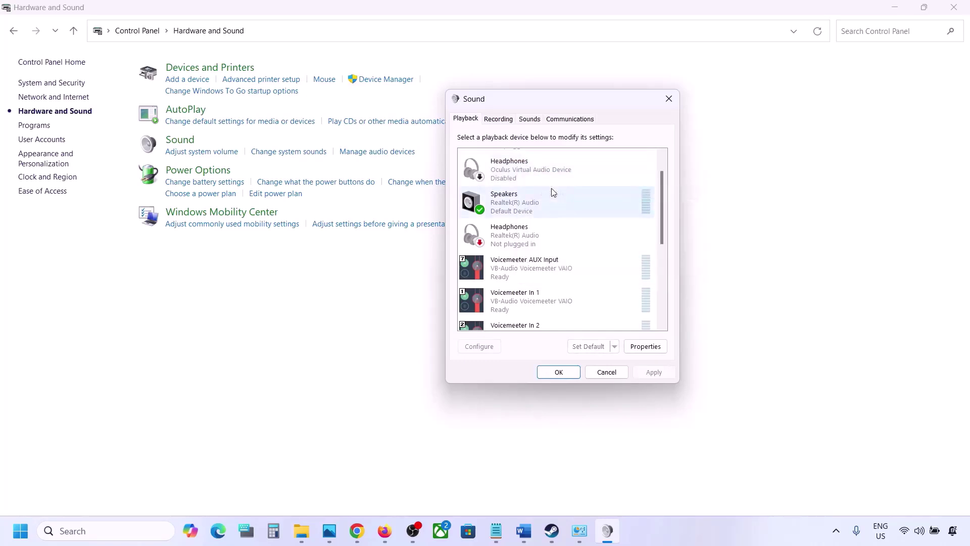
scroll(539, 220, "down", 3)
scroll(538, 217, "up", 5)
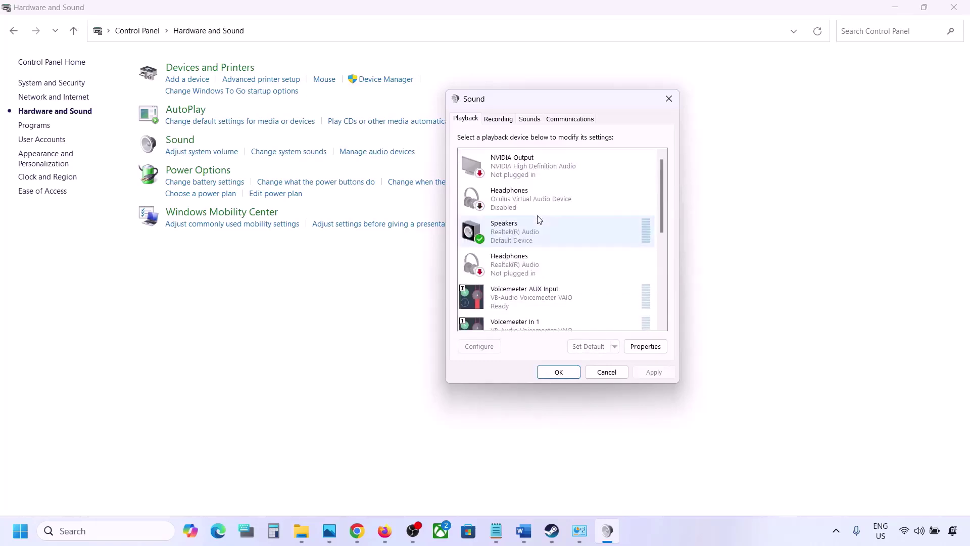
right_click(518, 191)
left_click(509, 210)
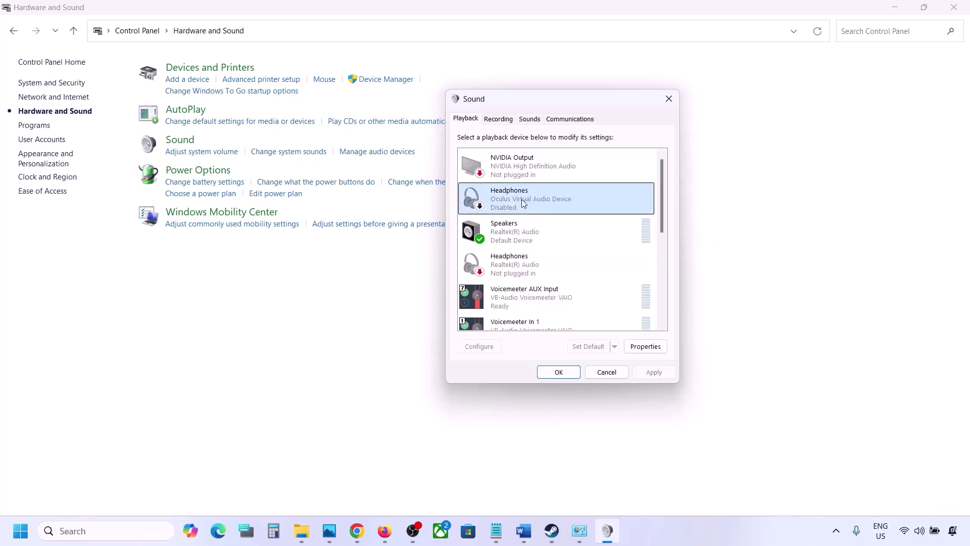
- Disable Voicemeeter AUX Input, Voicemeeter In 1, In 2 and In 3
scroll(519, 217, "down", 1)
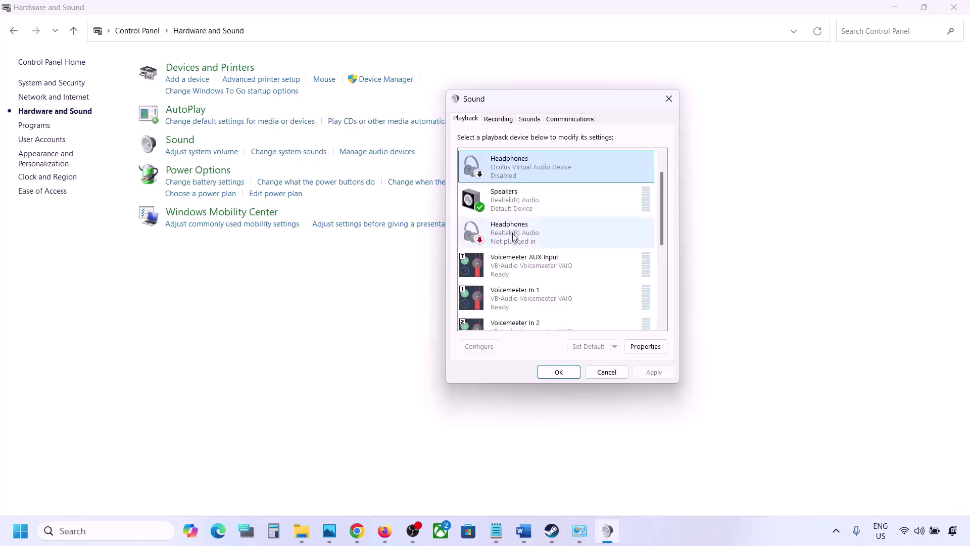
left_click(514, 237)
scroll(514, 236, "down", 1)
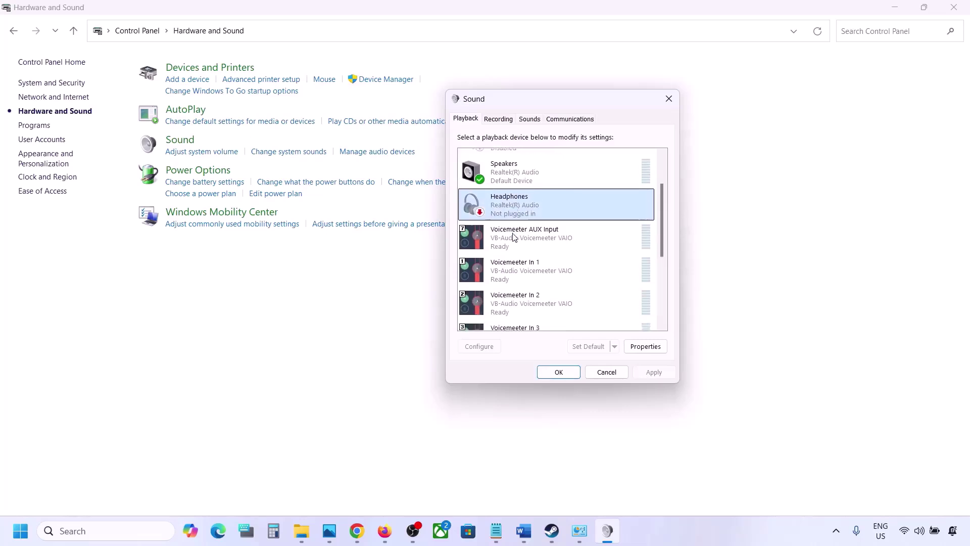
left_click(523, 242)
right_click(523, 242)
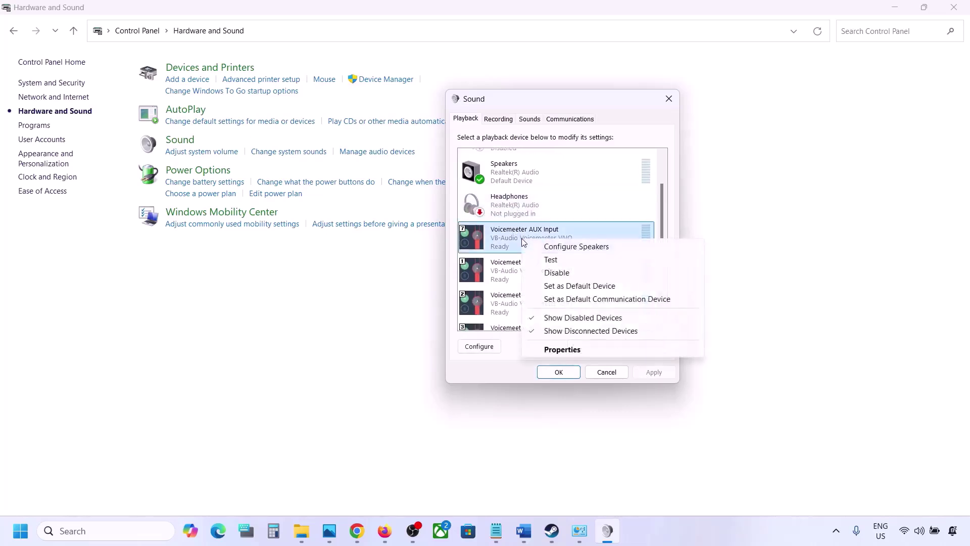
left_click(556, 272)
right_click(528, 276)
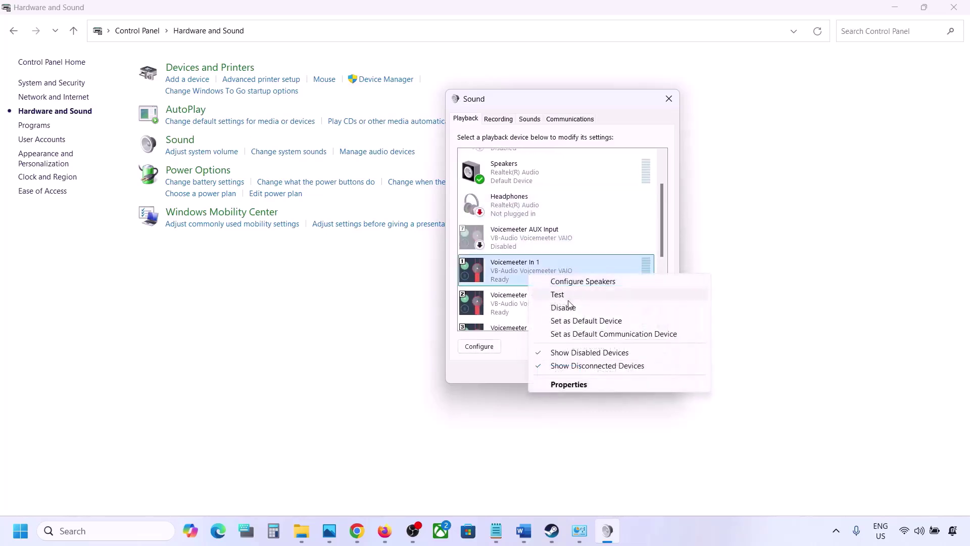
left_click(567, 308)
left_click(531, 273)
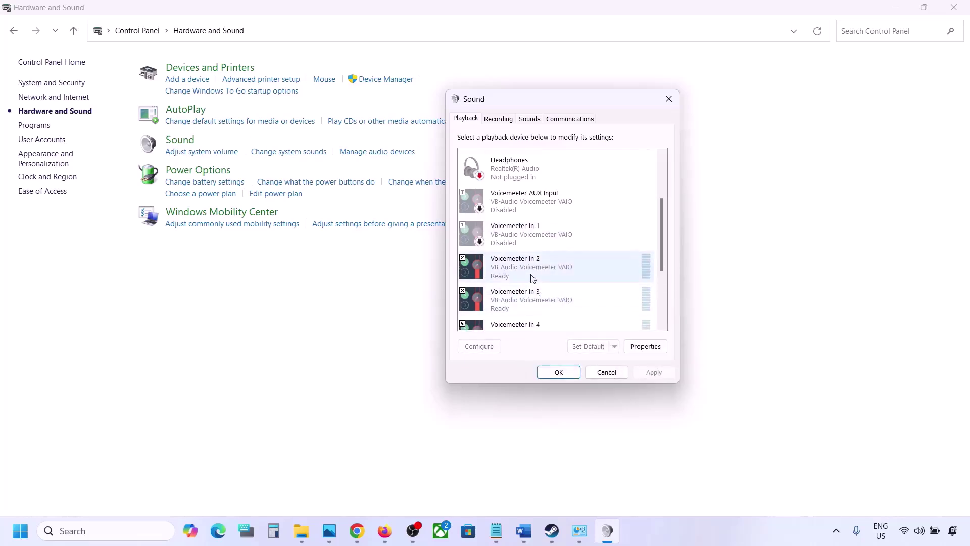
right_click(530, 274)
left_click(567, 309)
right_click(524, 309)
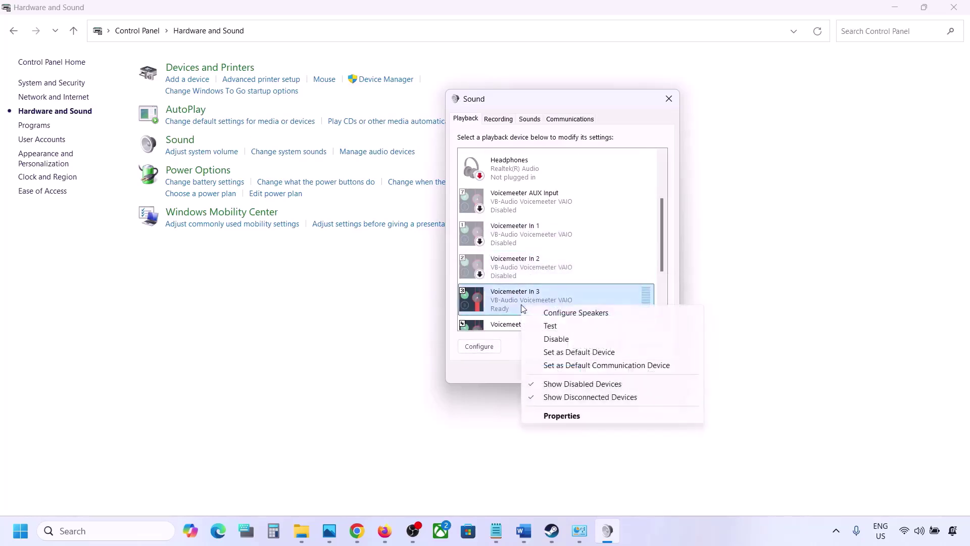
left_click(556, 338)
- Disable Voicemeeter Input, Voicemeeter In 5, In 4 and VAIO3 Input
scroll(543, 298, "down", 2)
left_click(516, 280)
right_click(516, 280)
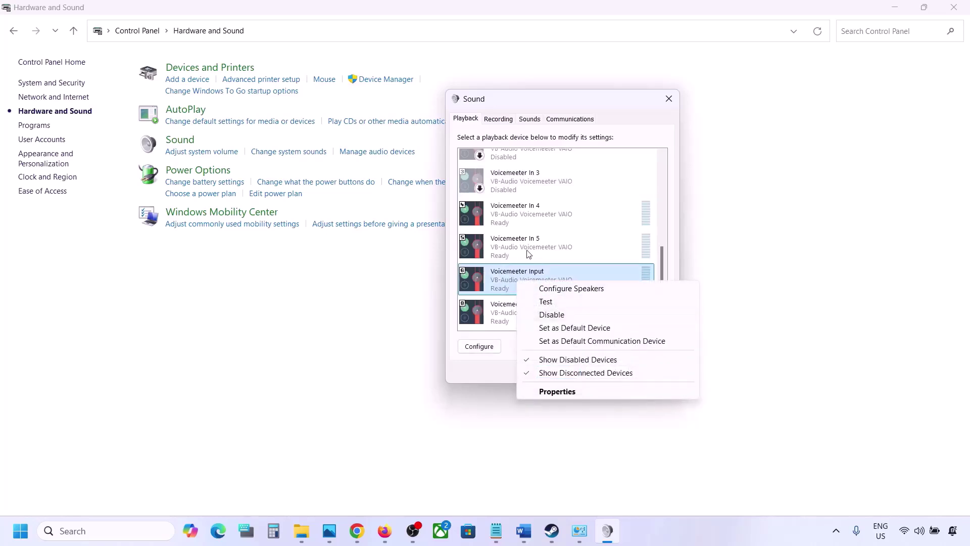
left_click(551, 315)
left_click(555, 319)
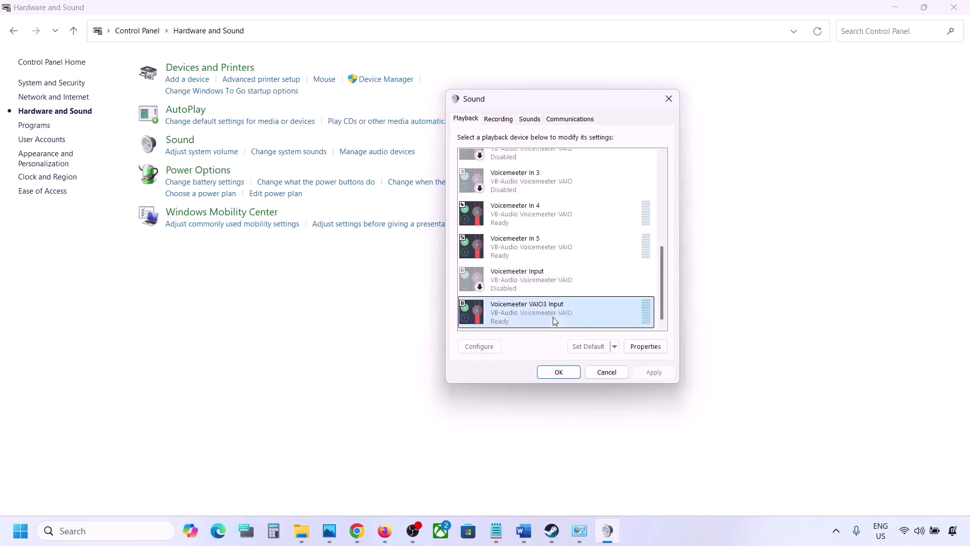
right_click(511, 251)
left_click(543, 286)
left_click(515, 216)
right_click(516, 217)
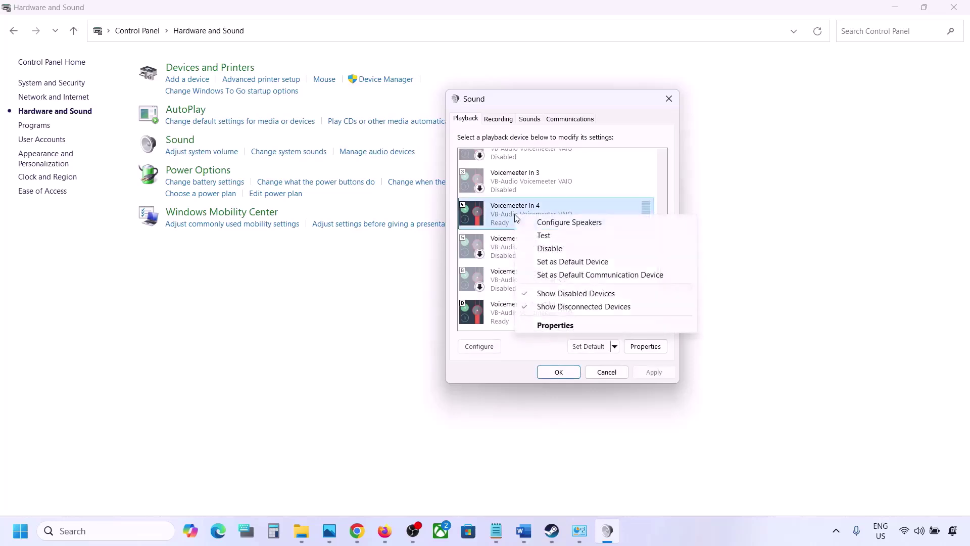
left_click(544, 248)
right_click(514, 307)
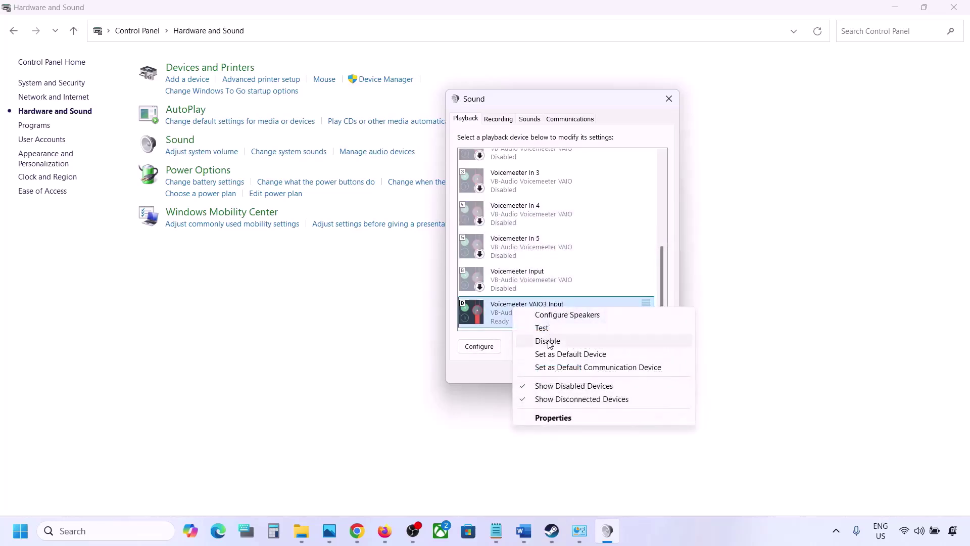
left_click(547, 341)
scroll(556, 228, "up", 10)
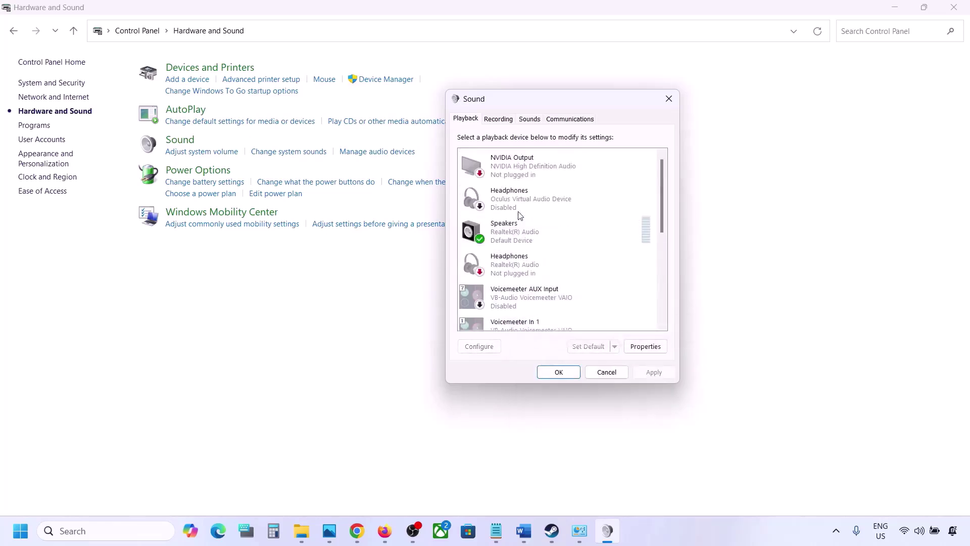
- Leave the Realtek Speakers unchanged and browse the Recording and Playback device lists
left_click(536, 234)
right_click(535, 233)
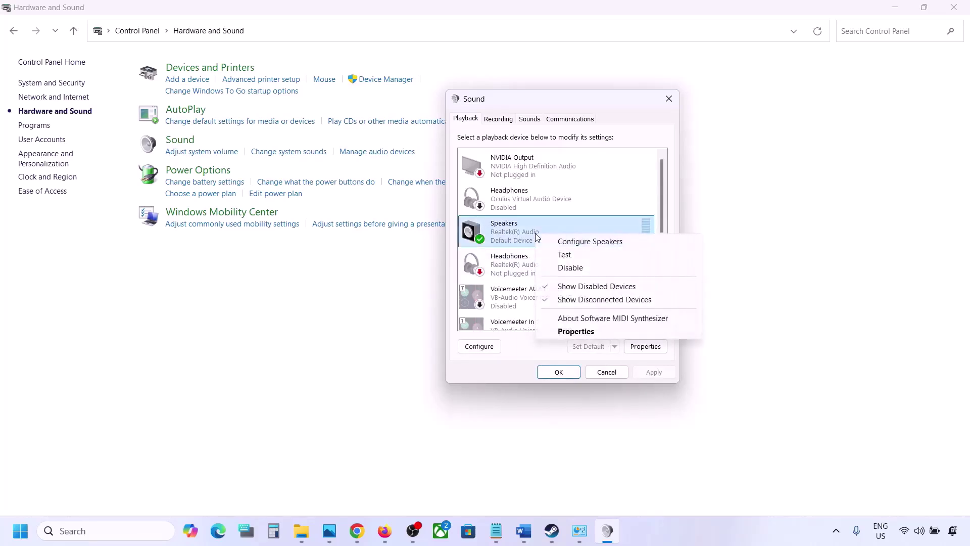
key("Escape")
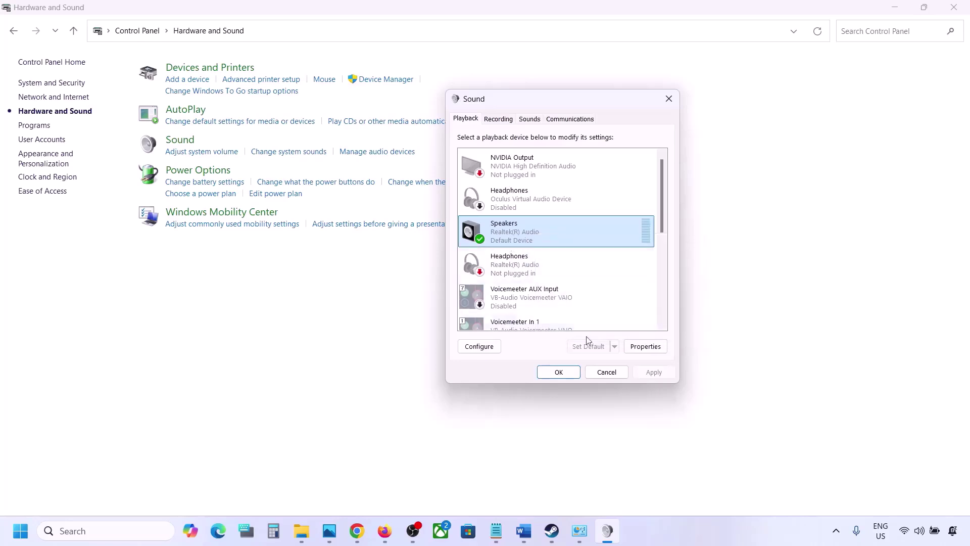
left_click(501, 120)
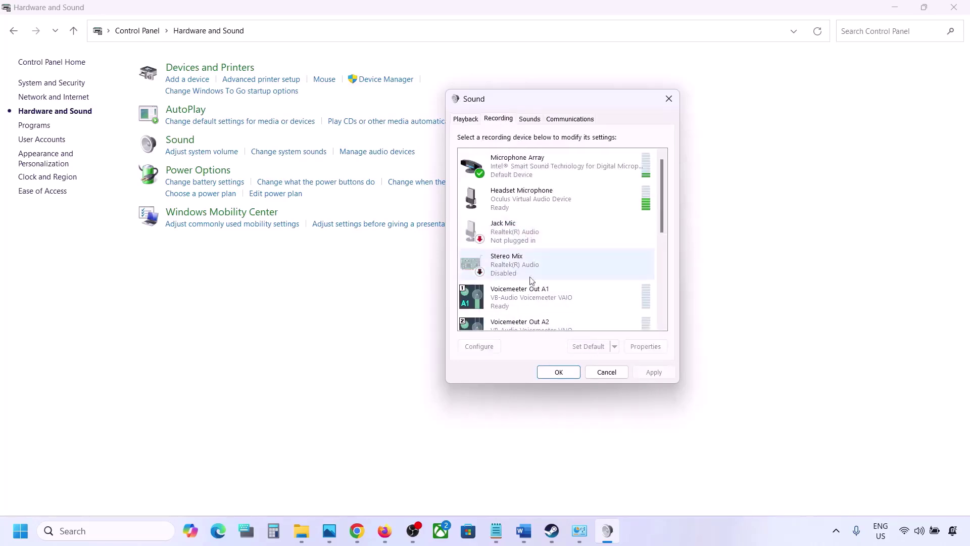
scroll(539, 258, "down", 4)
scroll(539, 258, "up", 5)
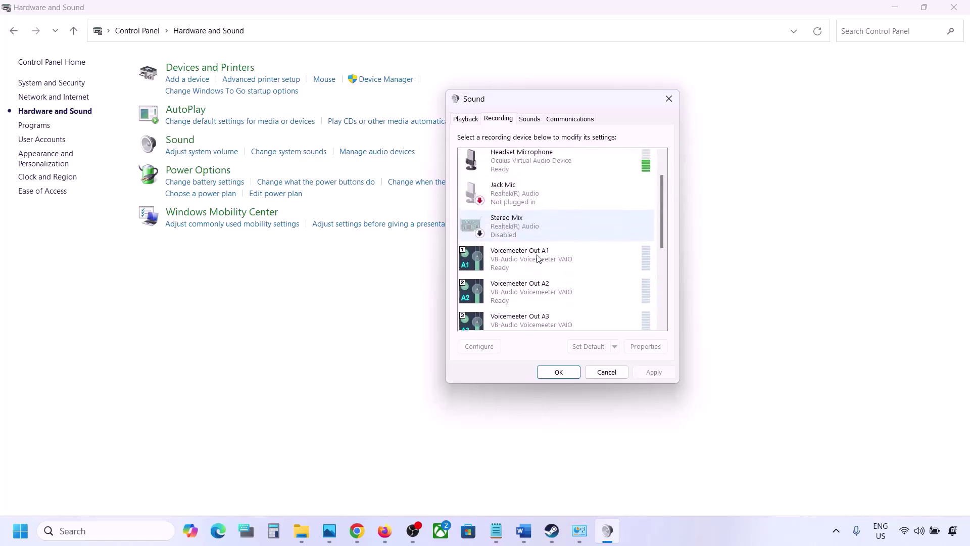
left_click(458, 119)
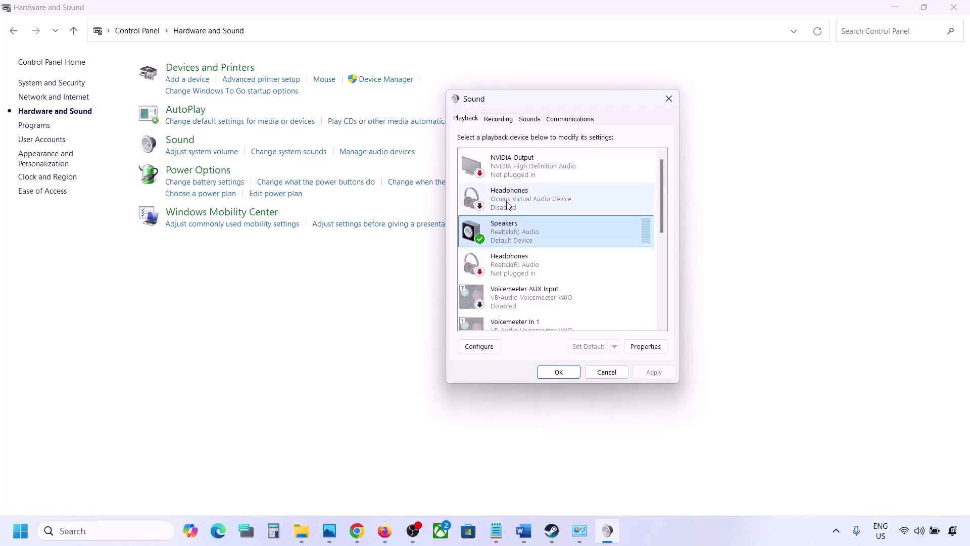
left_click(499, 120)
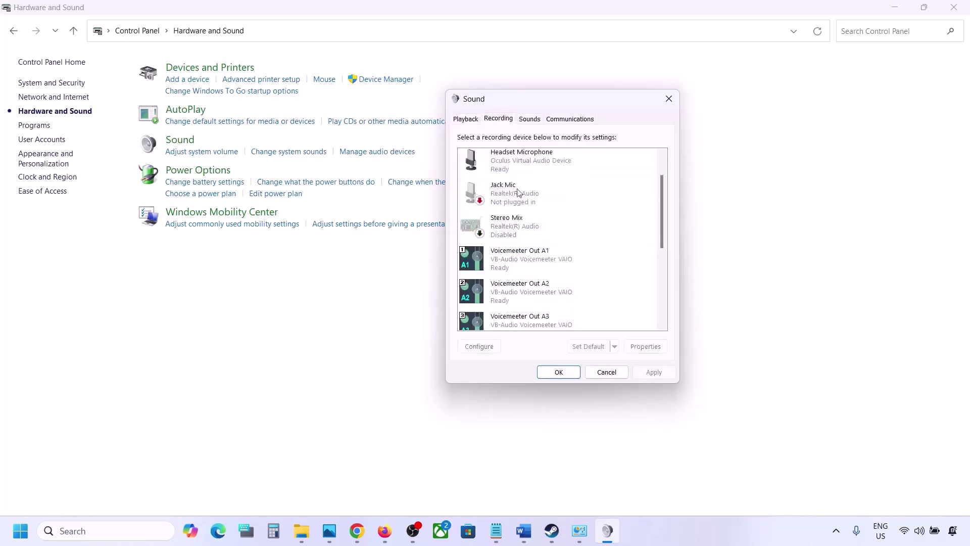
scroll(542, 245, "up", 1)
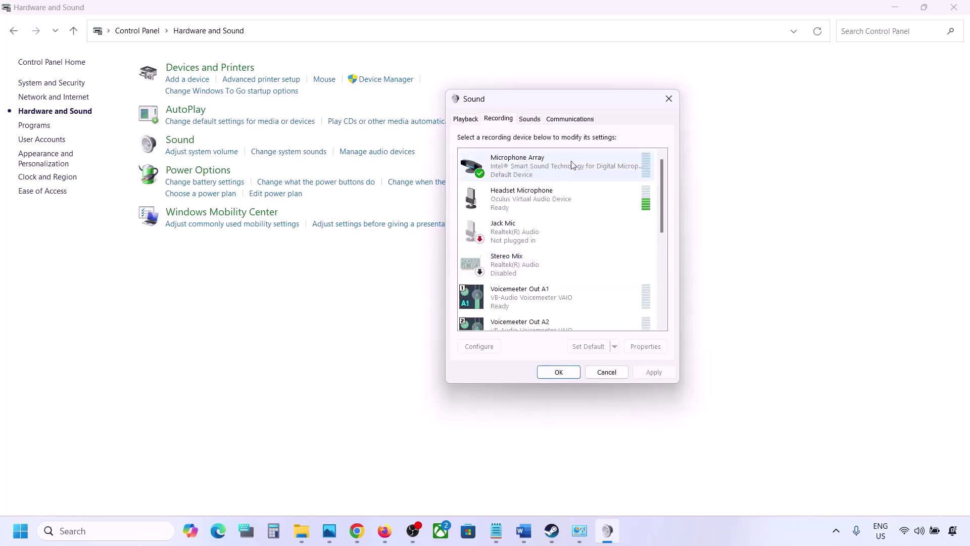
left_click(465, 120)
left_click(499, 120)
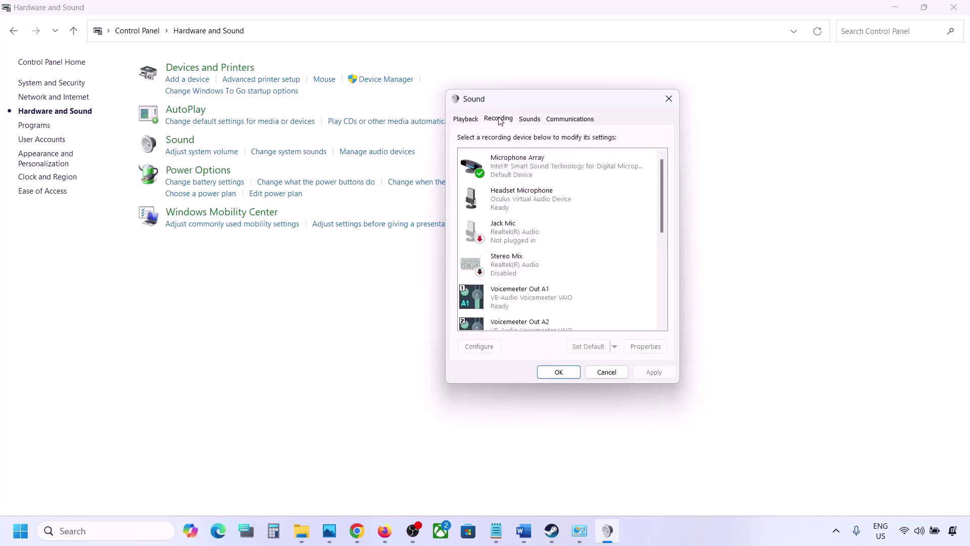
- Disable the Headset Microphone recording device, return to Playback, and close the Sound dialog
left_click(512, 203)
right_click(512, 202)
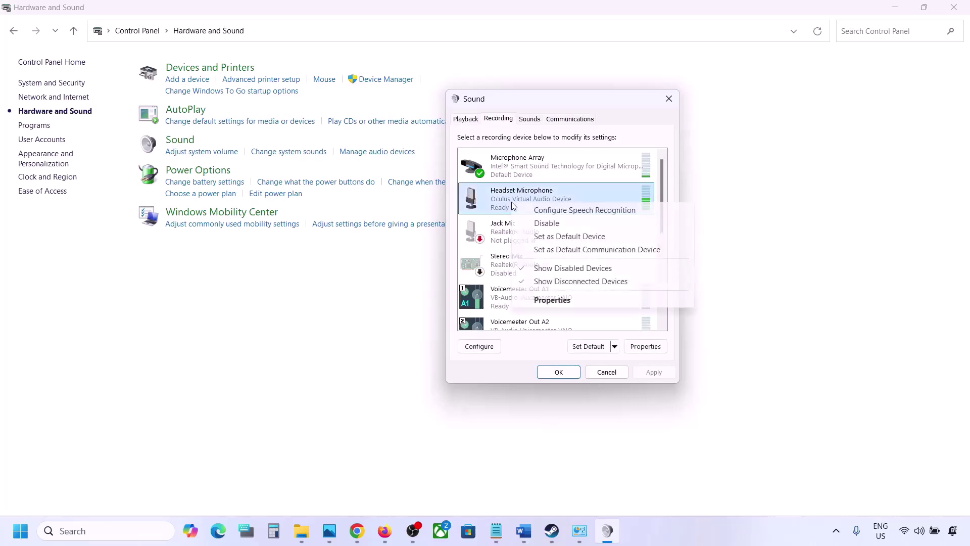
left_click(550, 224)
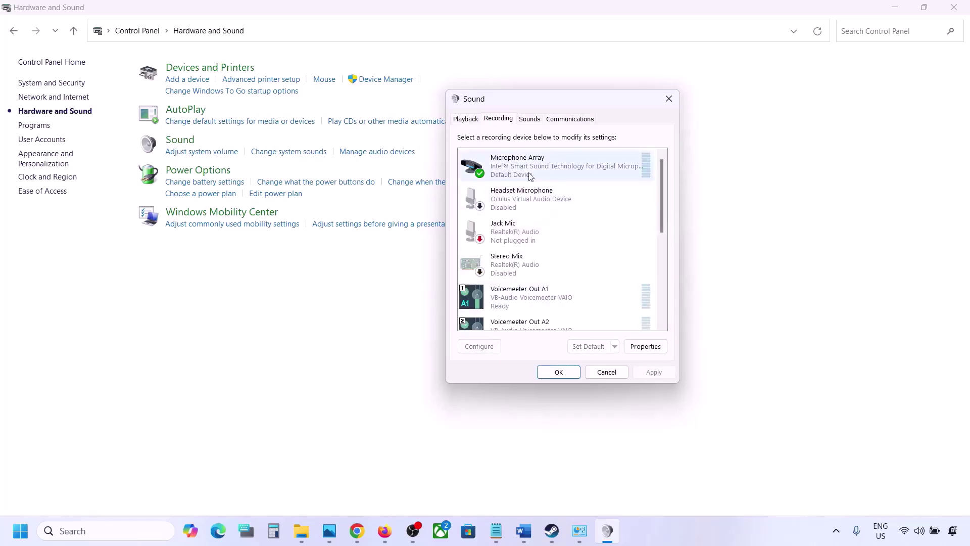
left_click(462, 120)
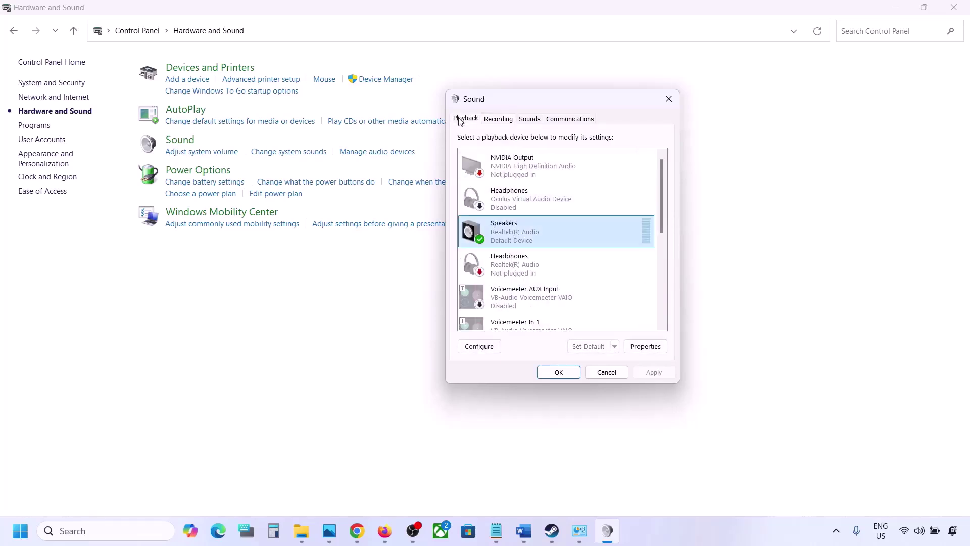
left_click(669, 99)
- In Device Manager's Sound, video and game controllers, disable VB-Audio Voicemeeter VAIO
right_click(21, 541)
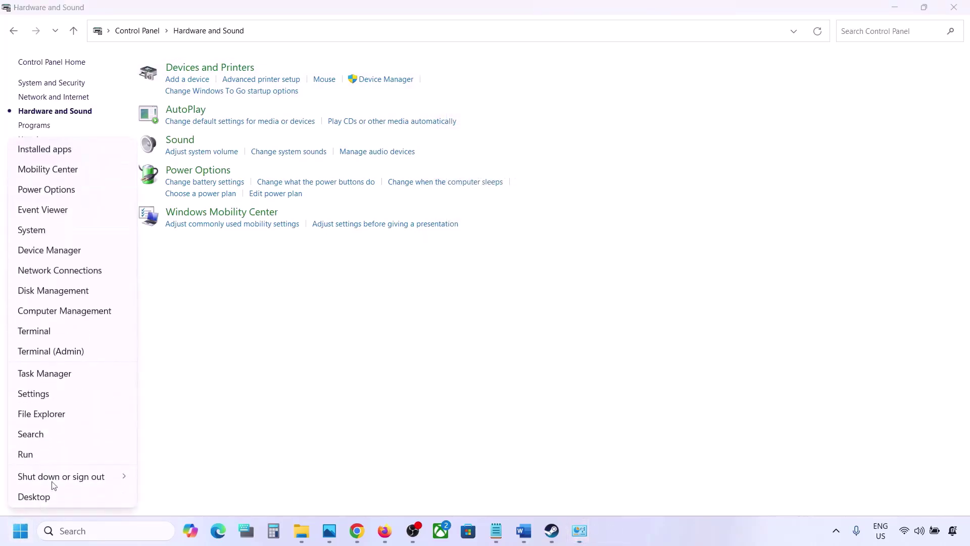
left_click(53, 253)
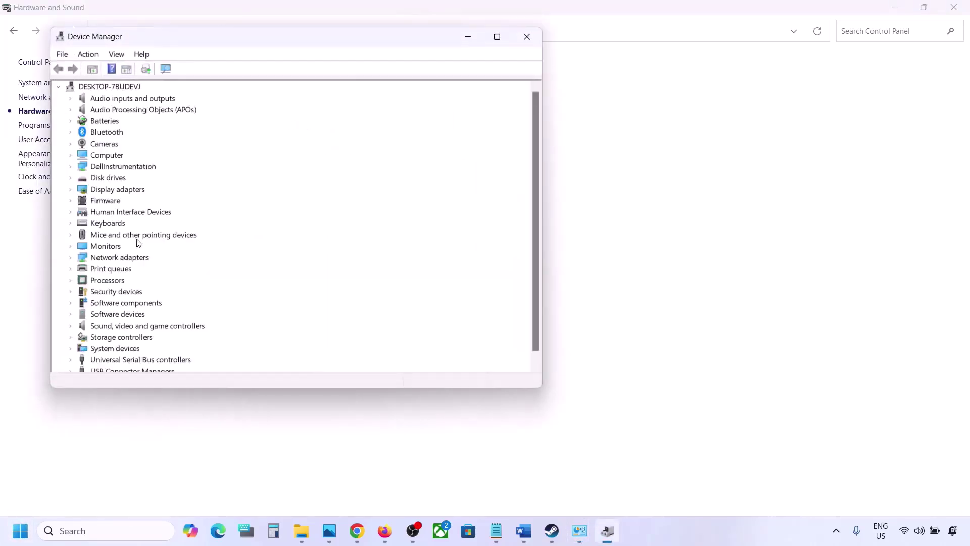
scroll(139, 243, "down", 1)
left_click(71, 316)
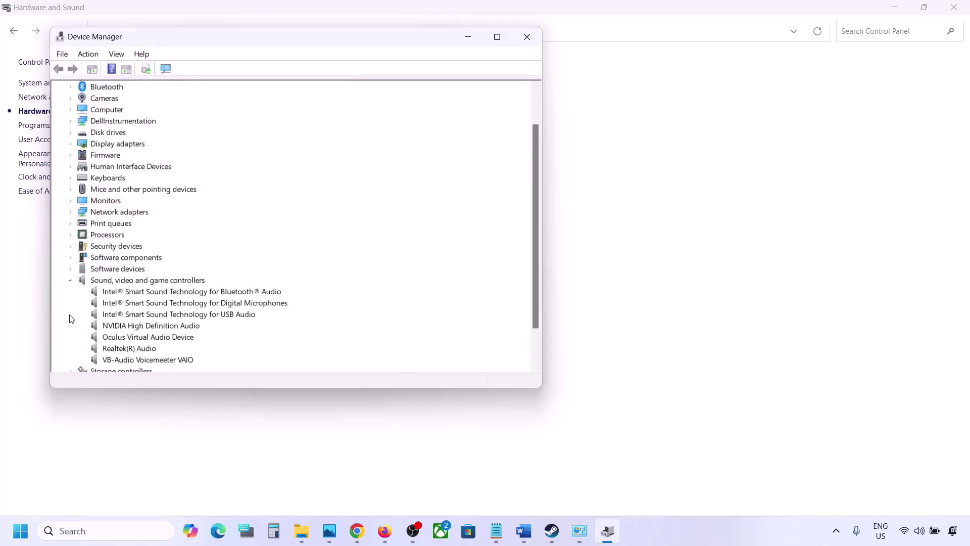
scroll(127, 305, "down", 2)
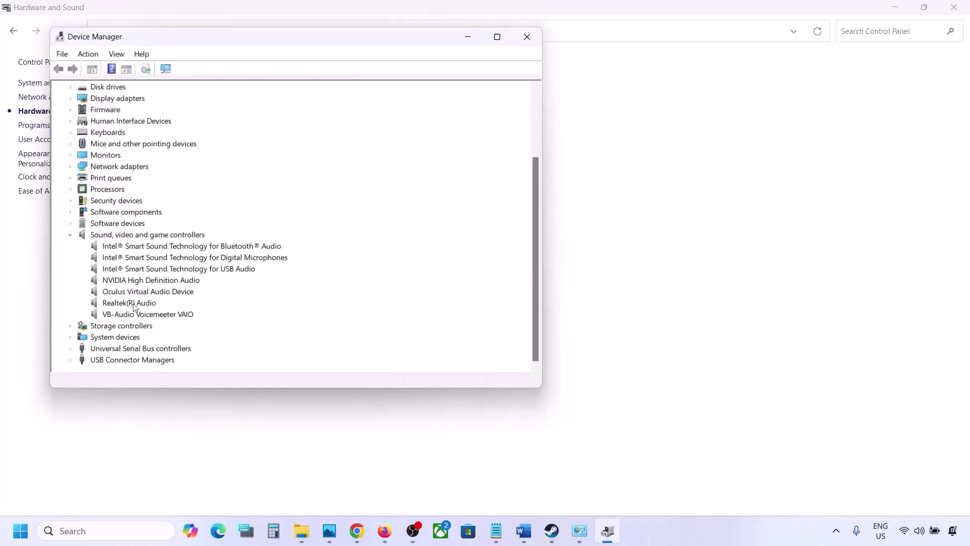
left_click(134, 304)
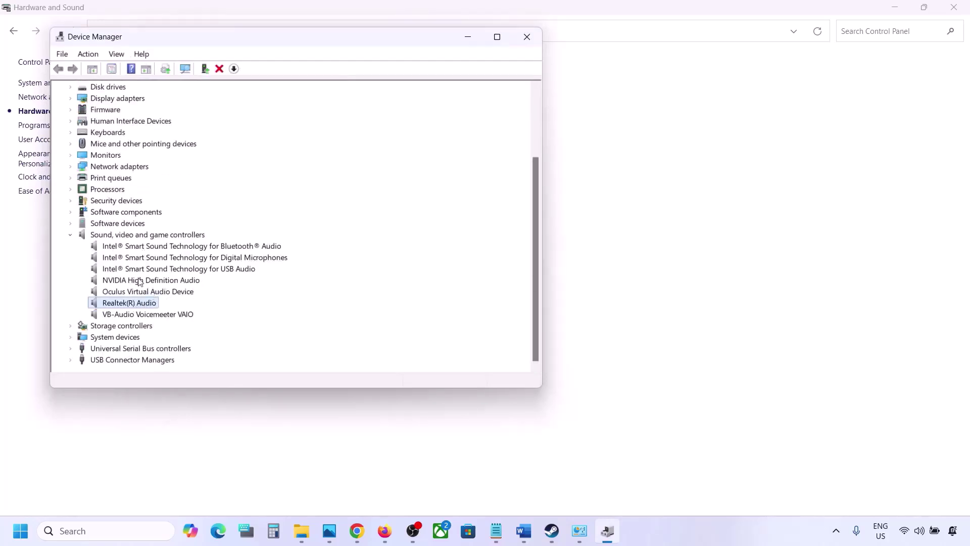
left_click(133, 315)
right_click(132, 316)
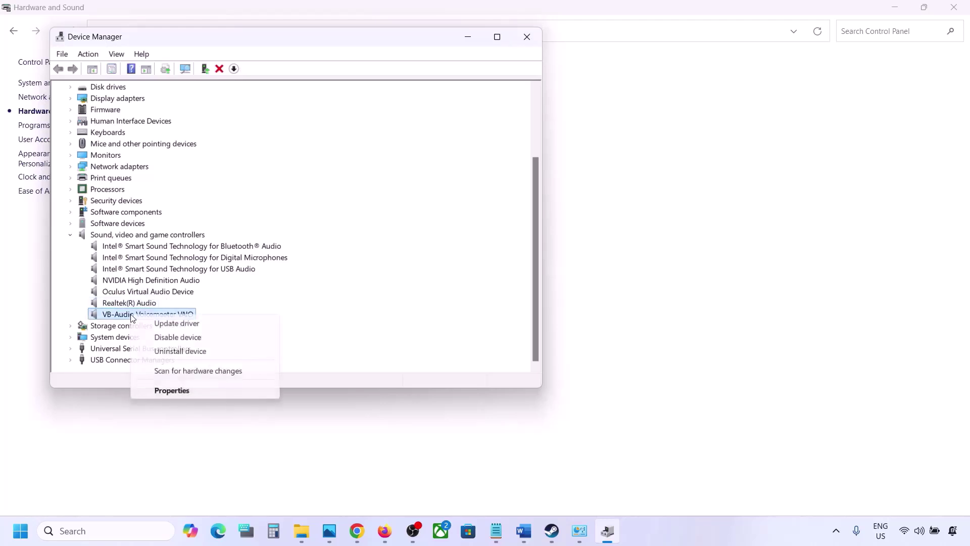
left_click(163, 337)
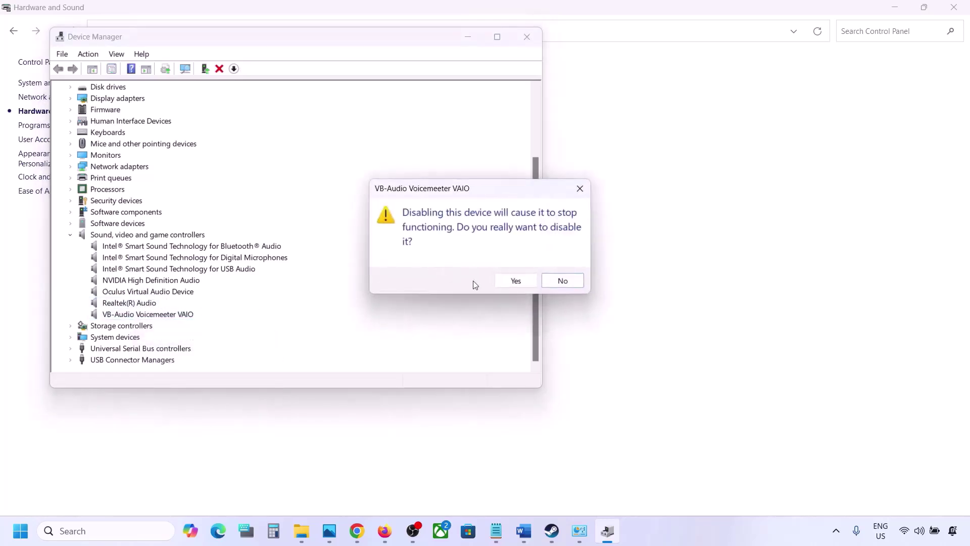
left_click(511, 282)
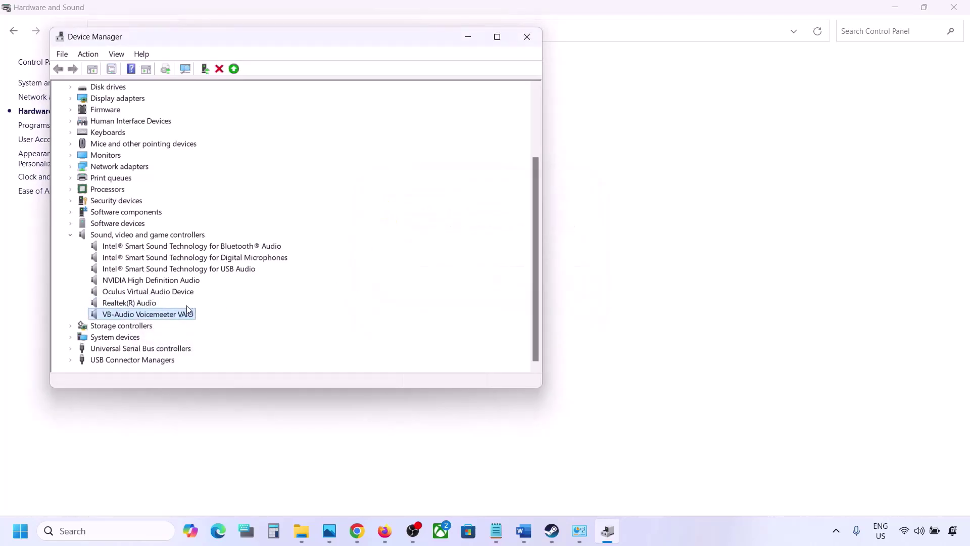
- Disable Oculus Virtual Audio Device, NVIDIA High Definition Audio and the Bluetooth Audio device
scroll(162, 328, "down", 1)
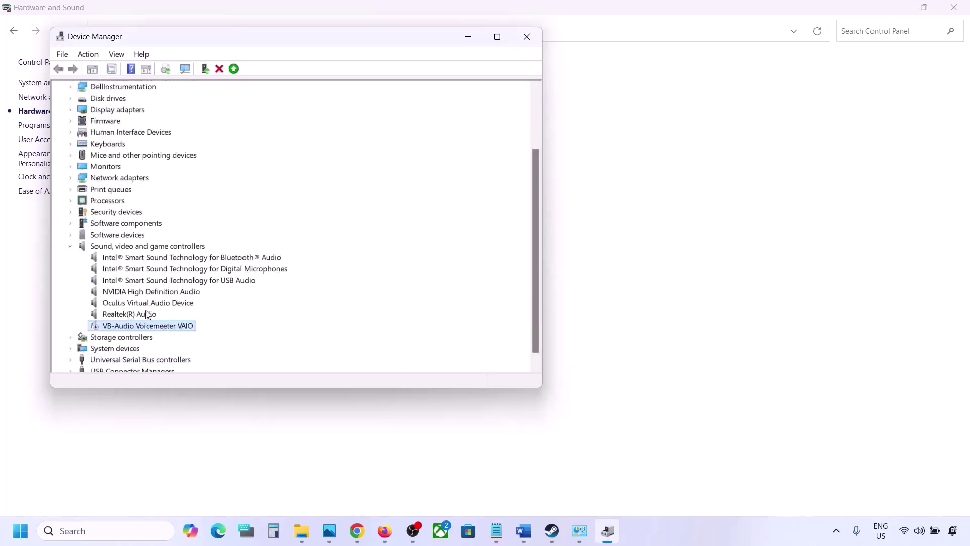
right_click(137, 303)
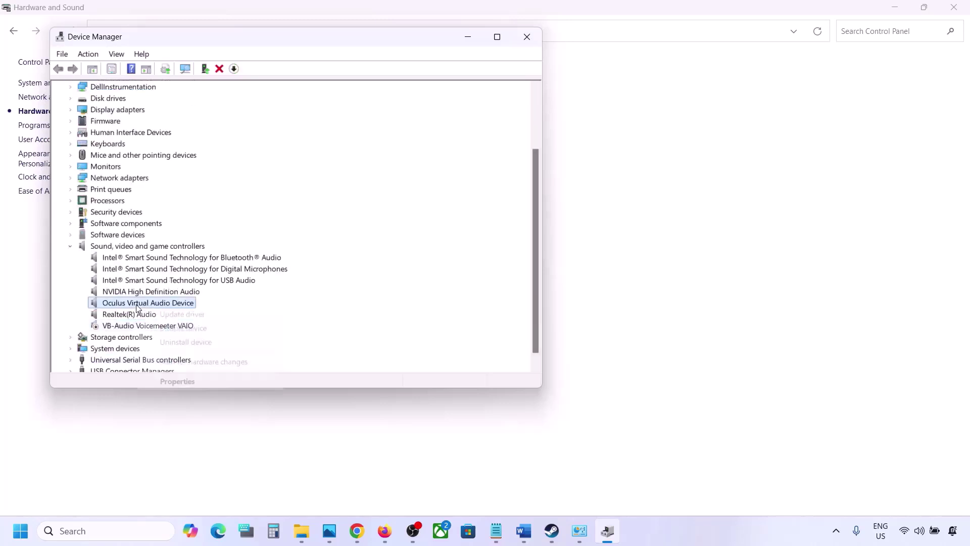
left_click(183, 328)
left_click(510, 279)
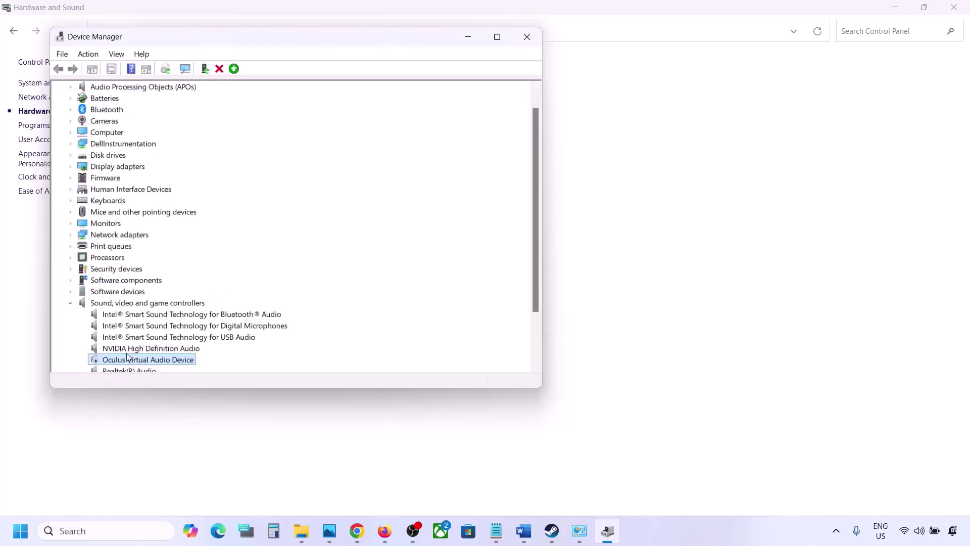
right_click(129, 349)
left_click(170, 374)
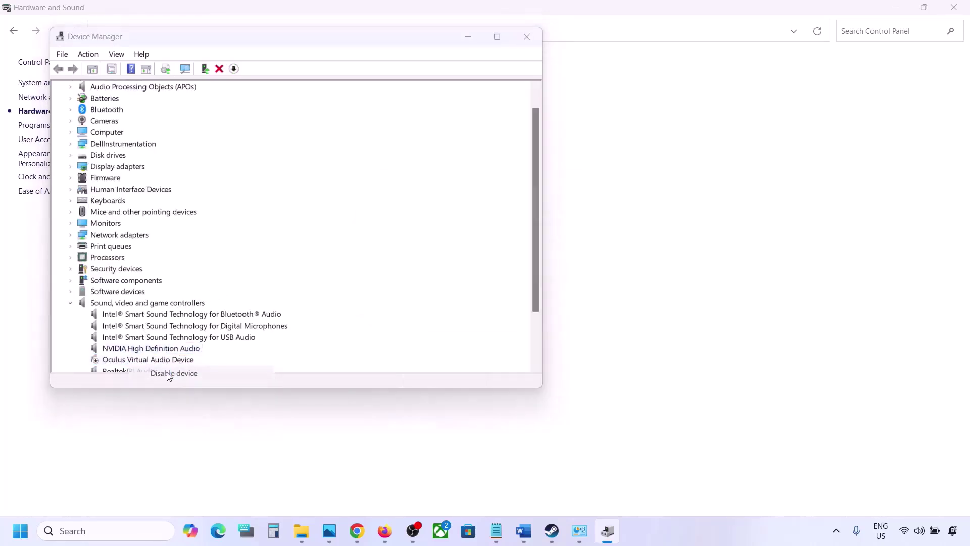
left_click(505, 279)
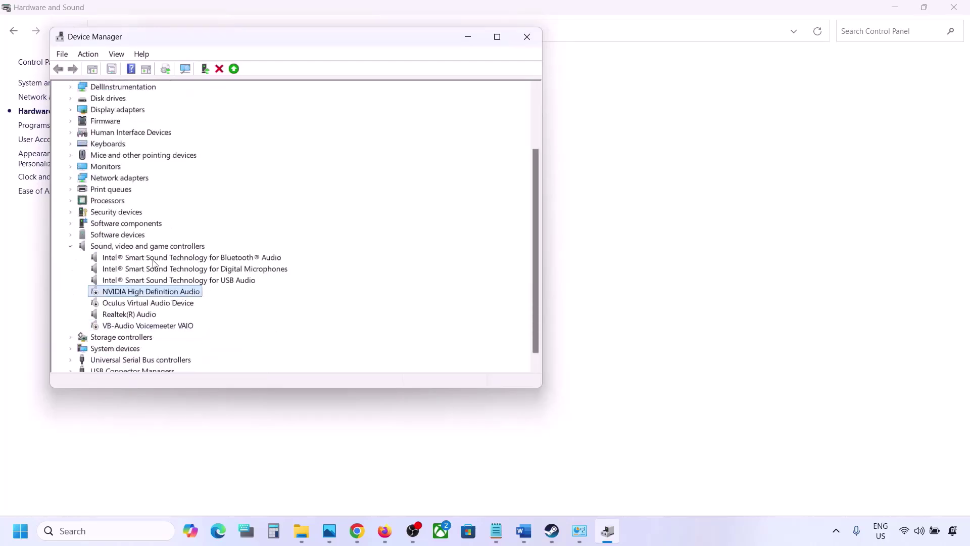
right_click(153, 260)
left_click(200, 280)
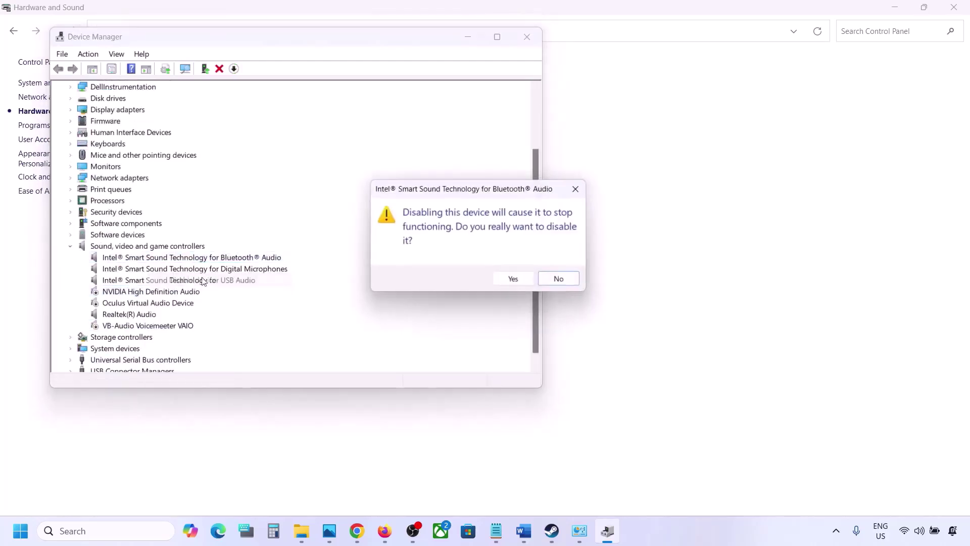
left_click(513, 279)
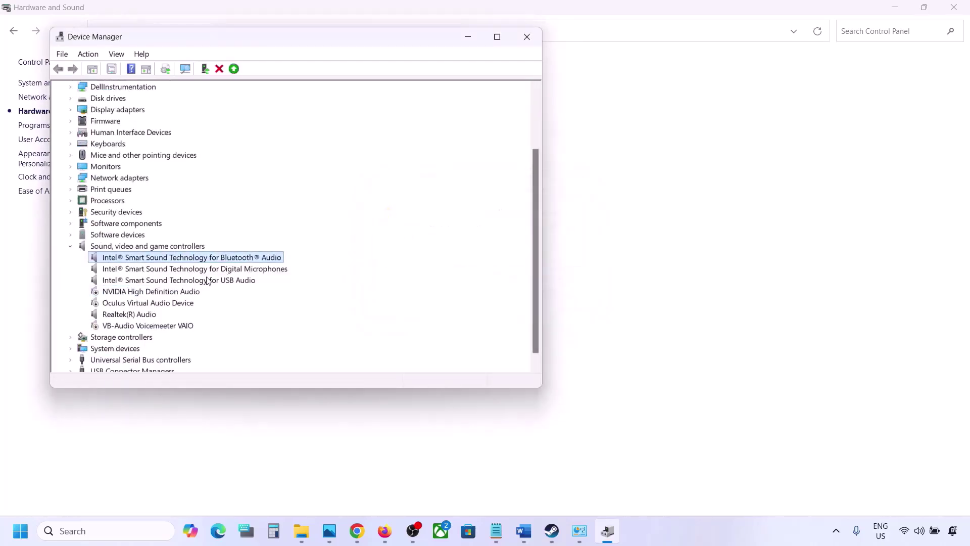
- Disable Digital Microphones, declining the restart, and the USB Audio device
left_click(165, 284)
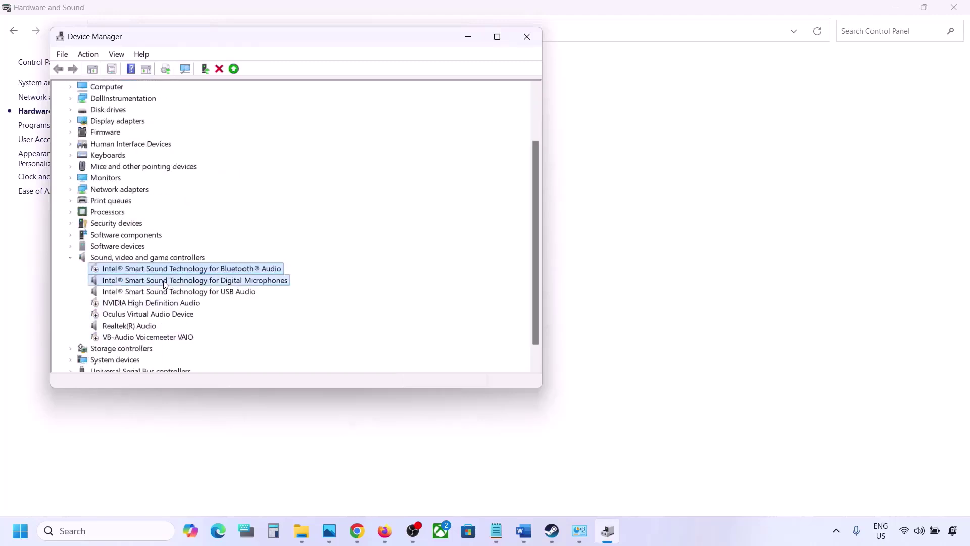
right_click(164, 284)
left_click(206, 301)
left_click(514, 277)
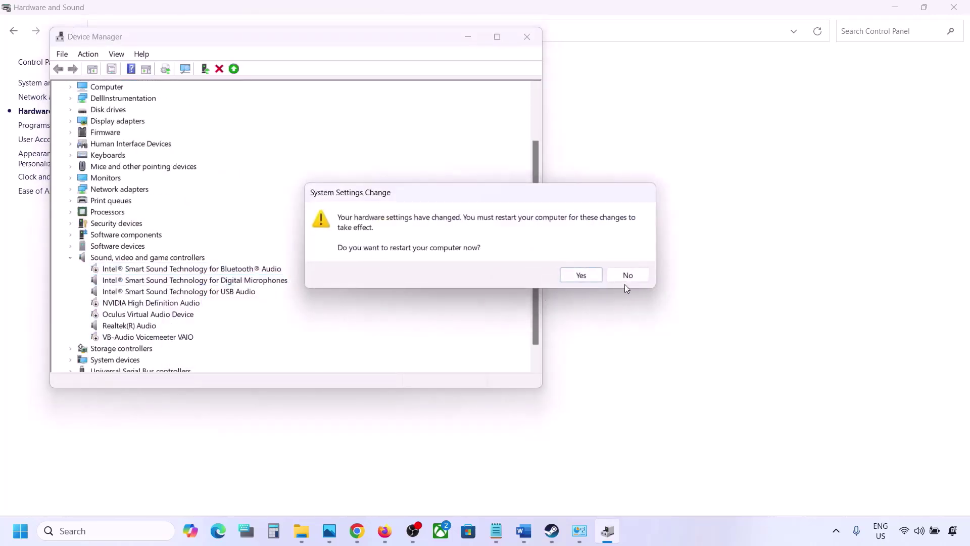
left_click(627, 276)
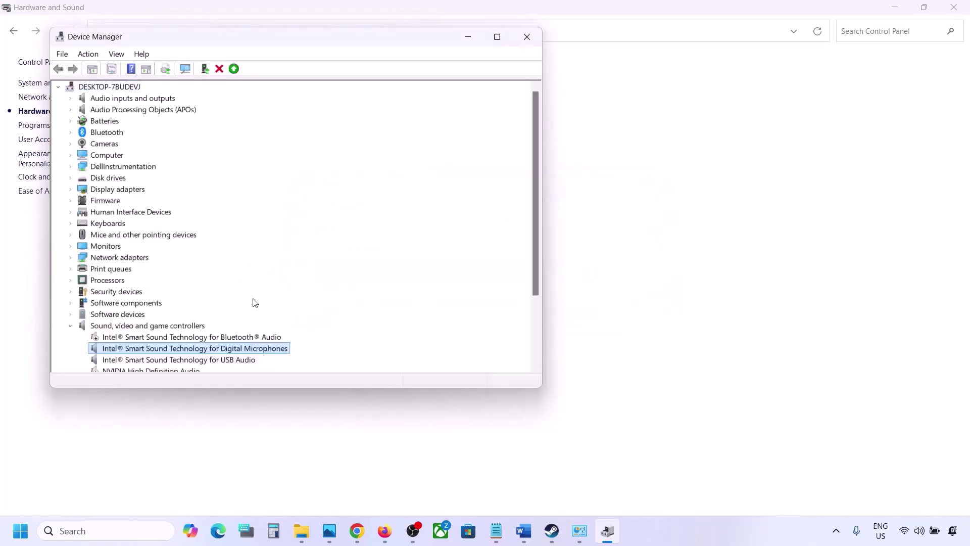
right_click(142, 292)
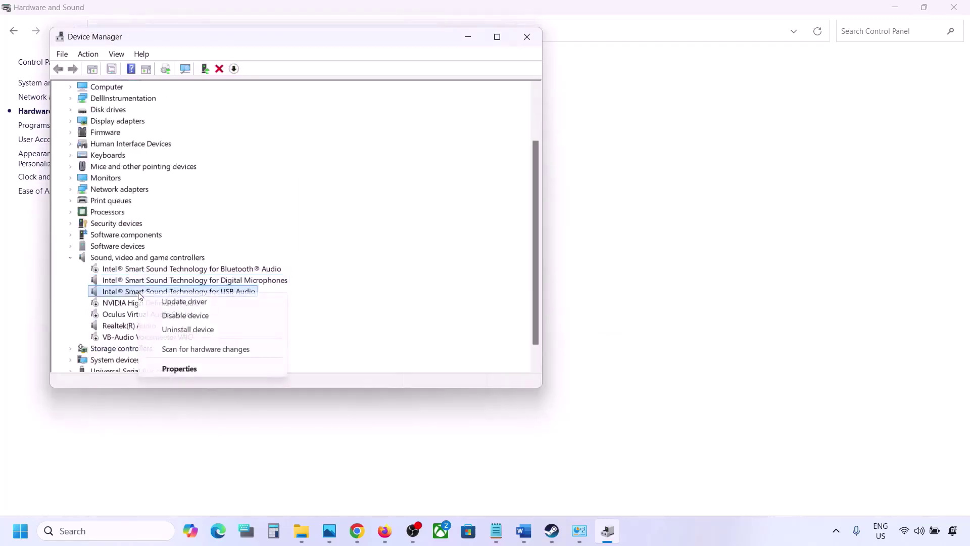
left_click(173, 315)
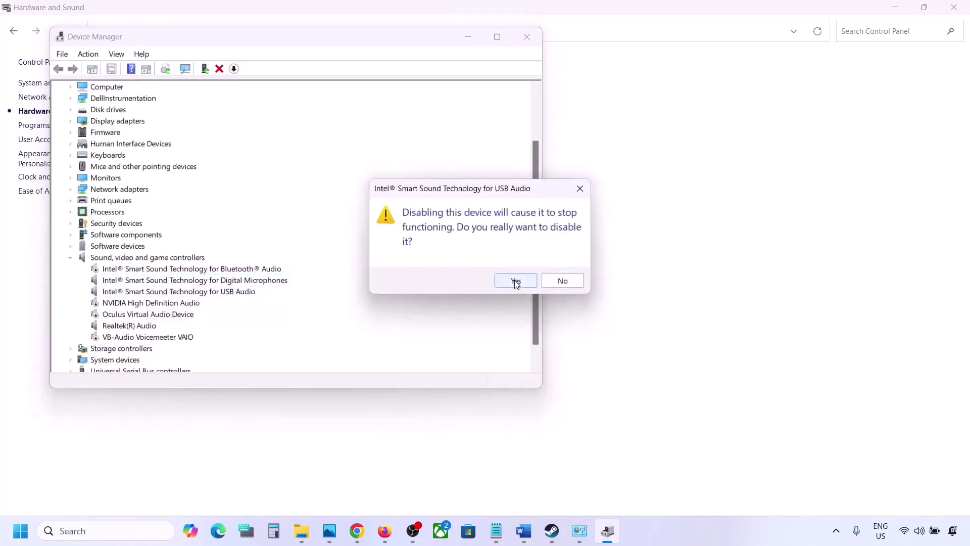
left_click(515, 281)
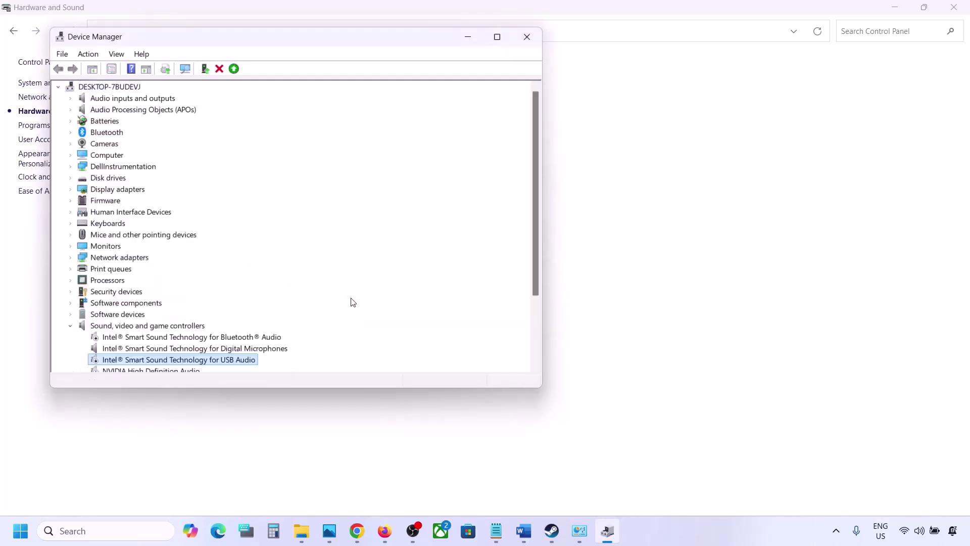
- Leave Realtek(R) Audio enabled and close Device Manager
scroll(264, 319, "down", 3)
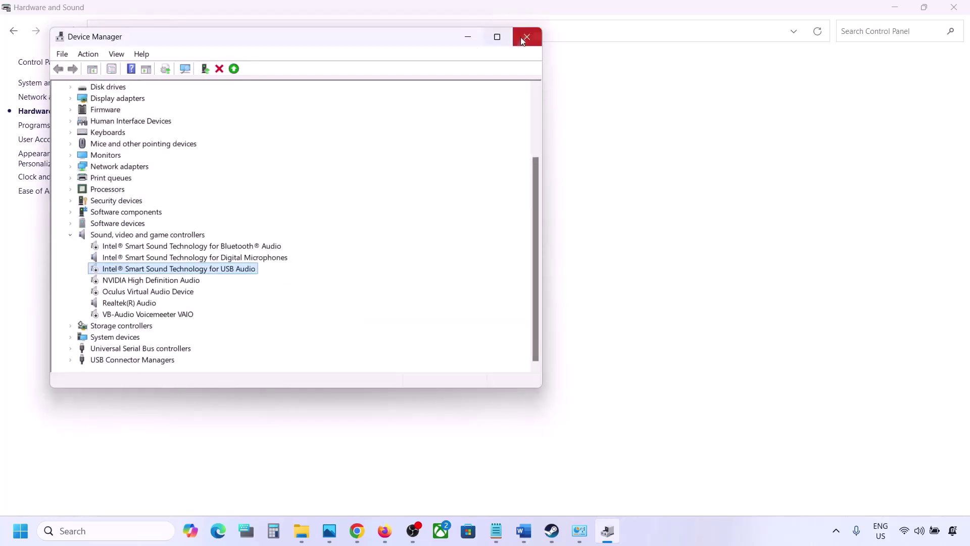
left_click(128, 304)
right_click(128, 303)
left_click(197, 294)
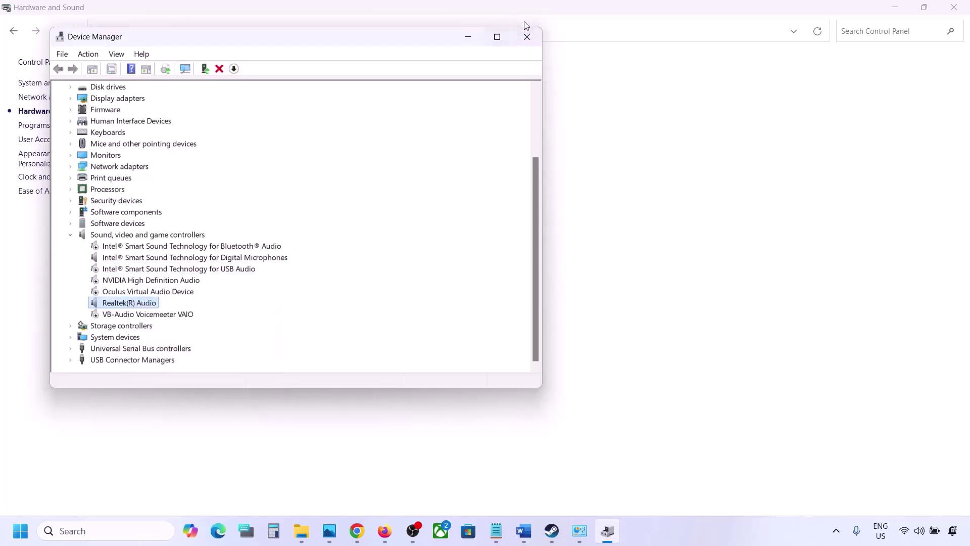
left_click(528, 37)
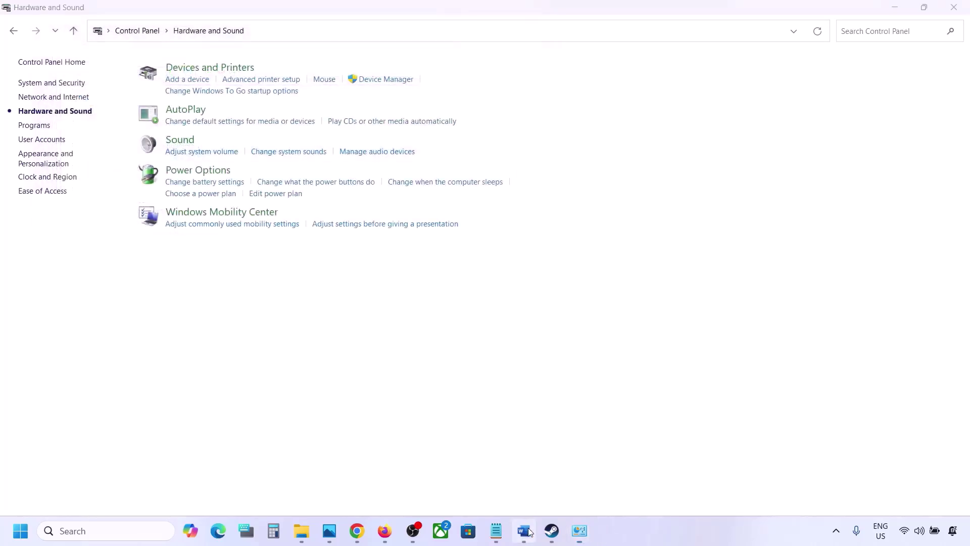
- Copy the Step 8 shell::: link from the Word guide
left_click(524, 530)
scroll(419, 427, "down", 5)
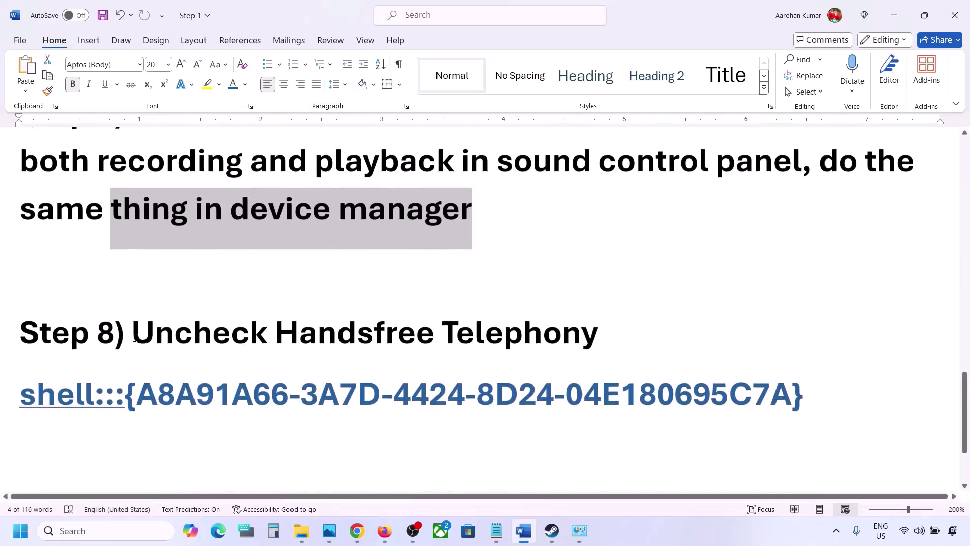
left_click_drag(135, 338, 599, 338)
left_click_drag(831, 395, 45, 392)
right_click(44, 391)
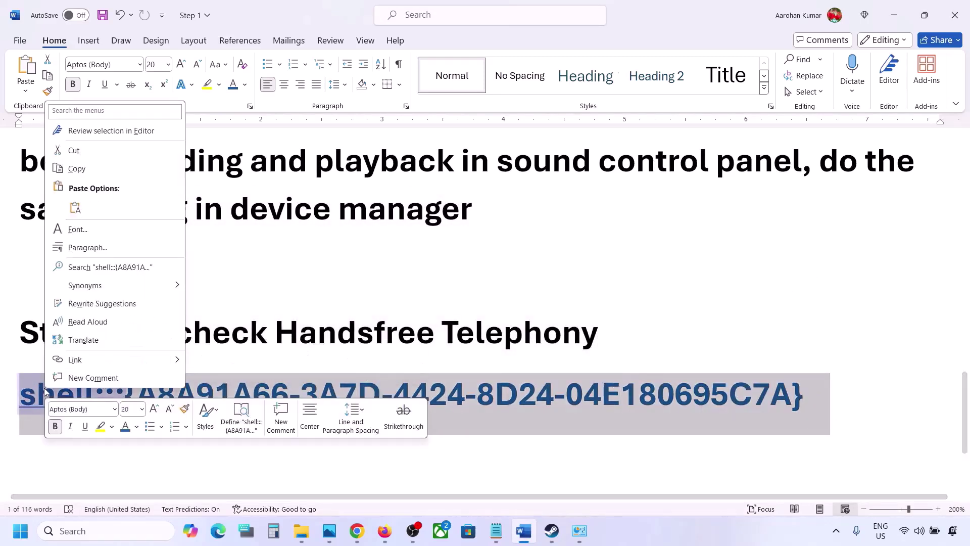
left_click(81, 170)
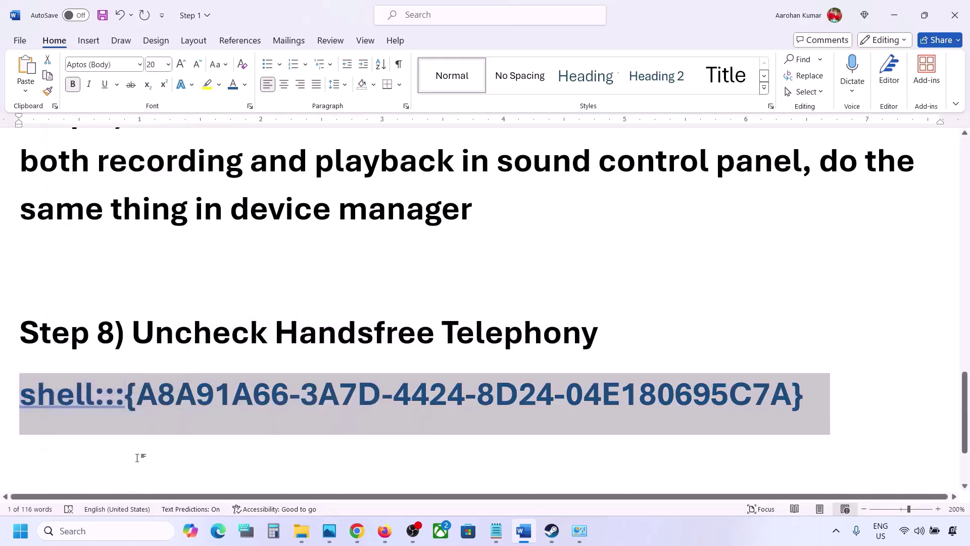
- Paste the shell link into the Run dialog and run it to open Devices and Printers
left_click(96, 530)
type("run")
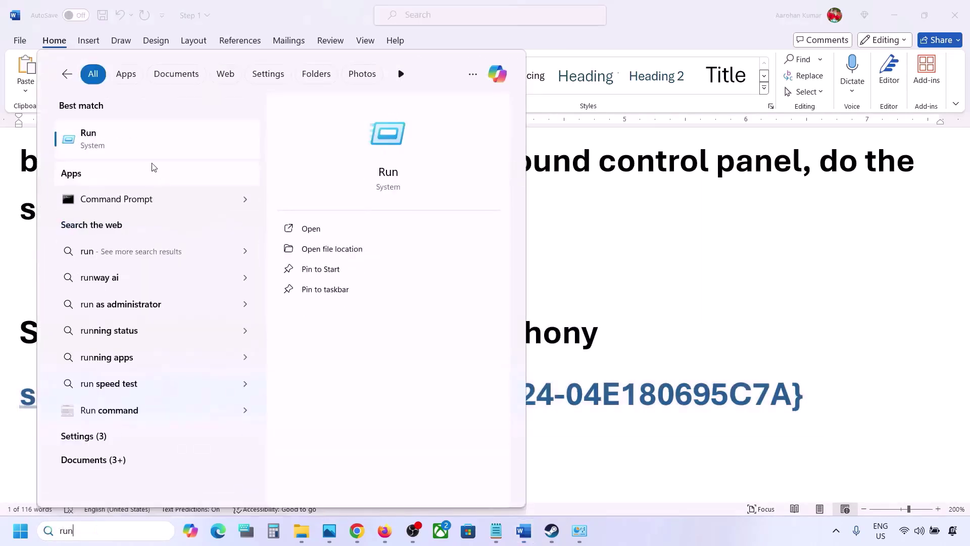
left_click(134, 150)
type("v")
key("ctrl+v")
left_click(109, 493)
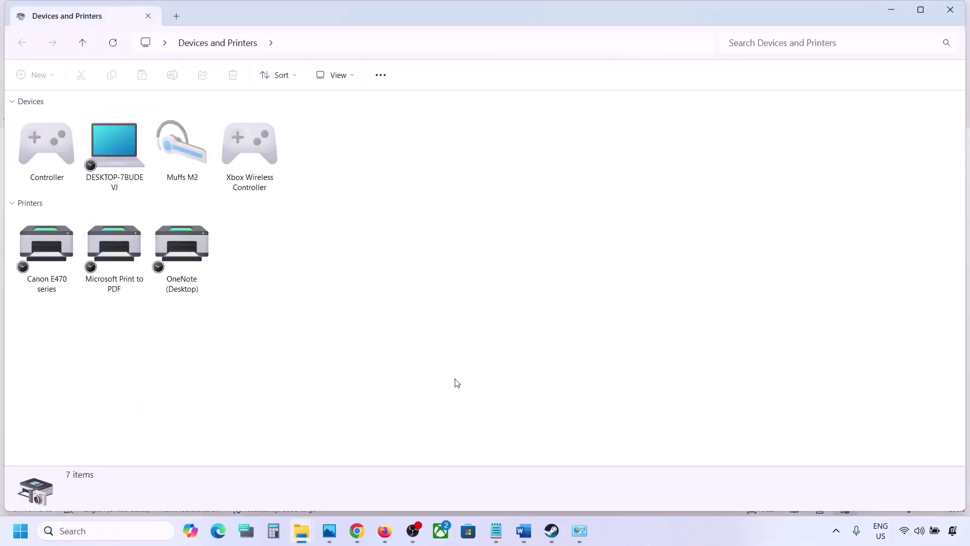
- Uncheck Handsfree Telephony in the Muffs M2 headset's Bluetooth services, then apply and close
left_click(718, 530)
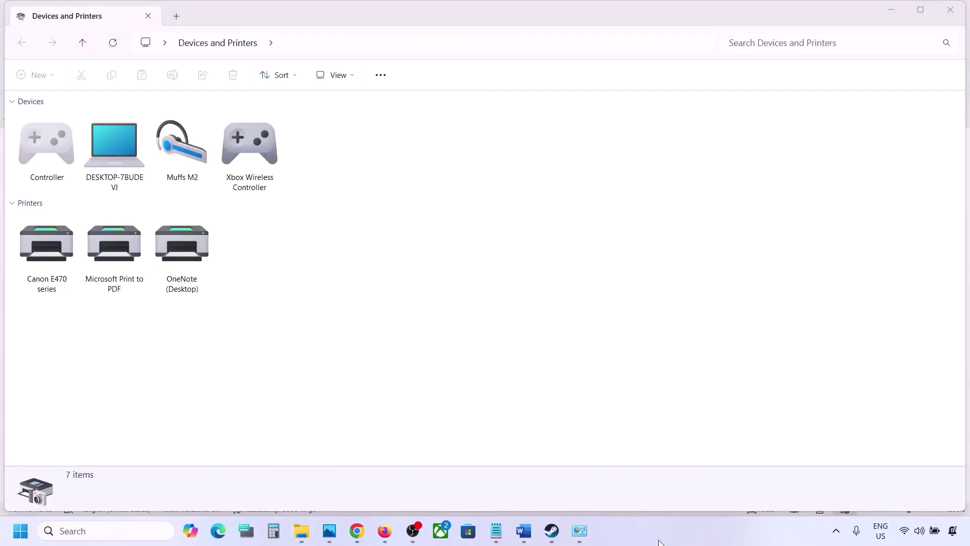
right_click(188, 147)
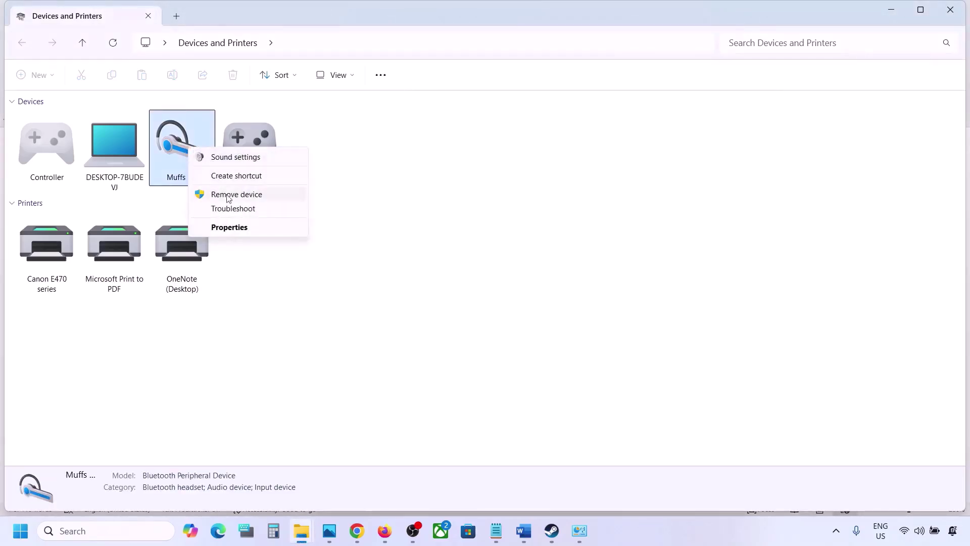
left_click(225, 227)
left_click_drag(342, 160, 453, 135)
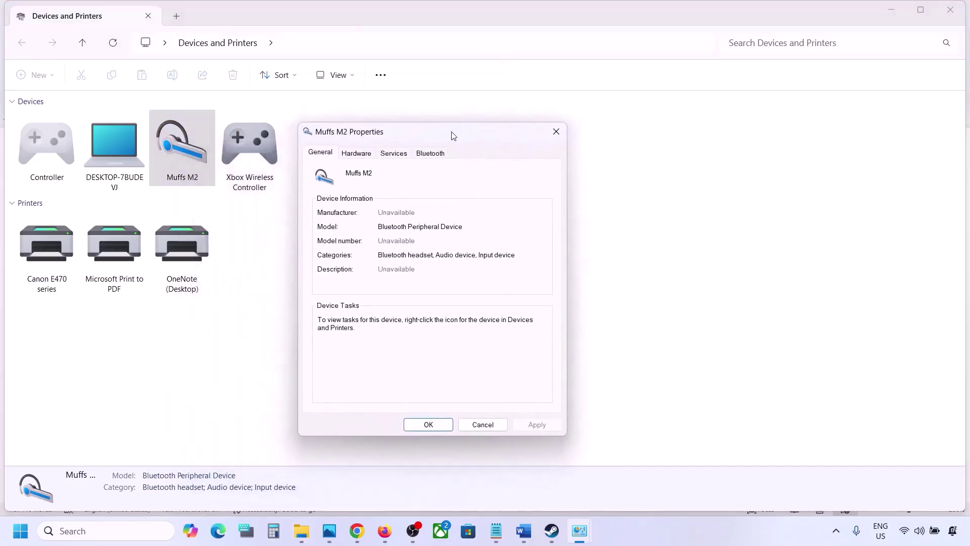
left_click(432, 154)
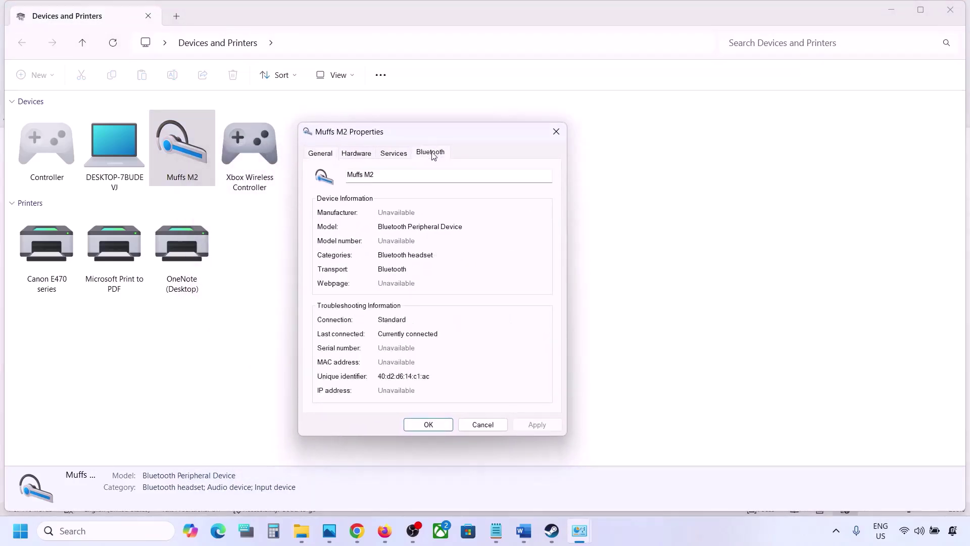
left_click(402, 157)
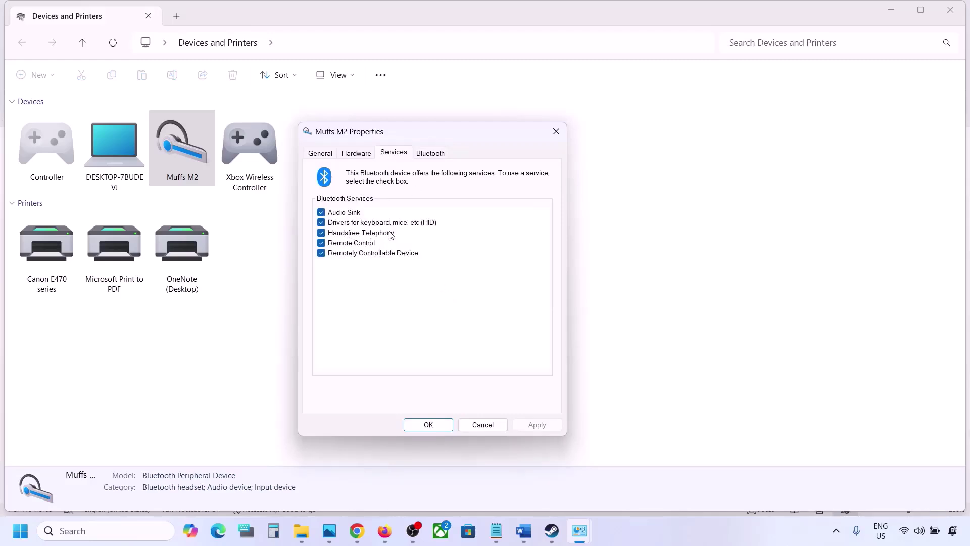
left_click(322, 233)
left_click(537, 424)
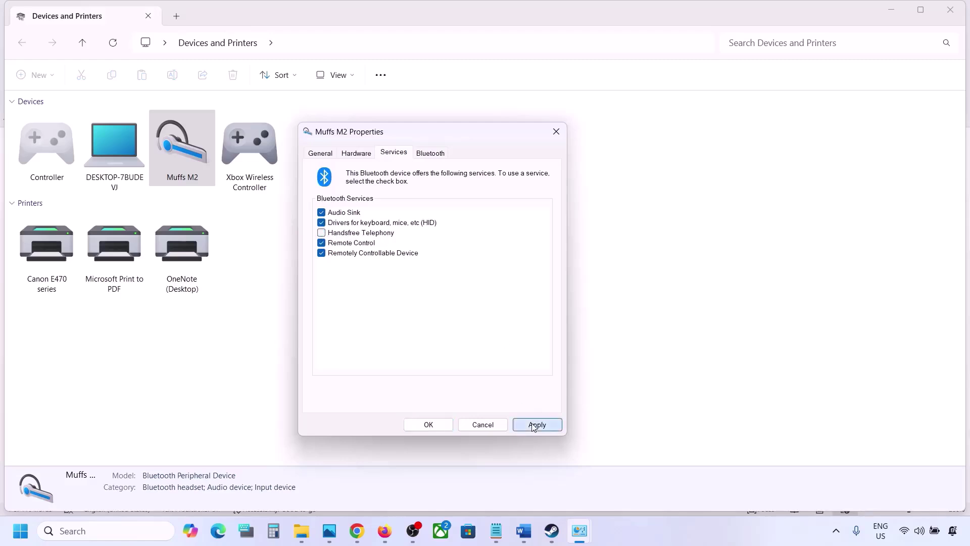
left_click(439, 426)
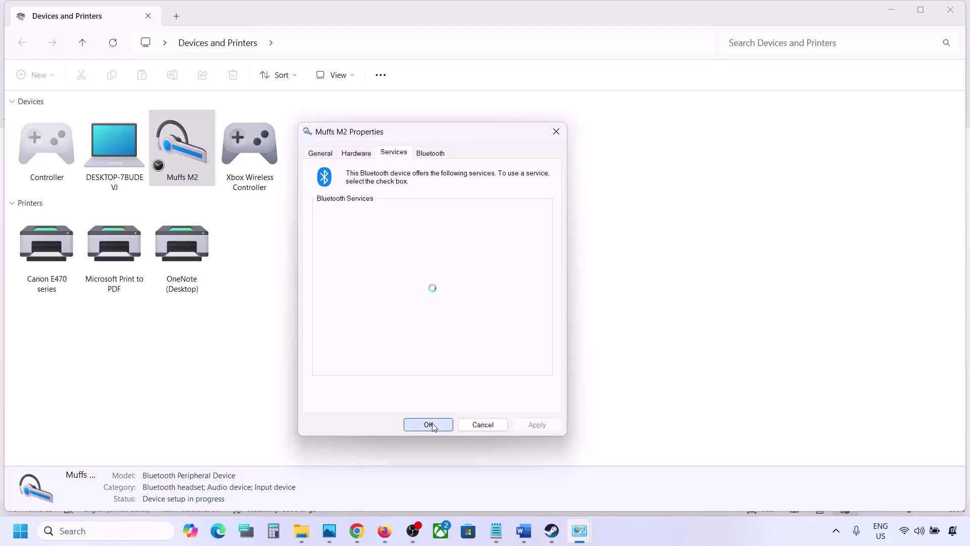
left_click(551, 536)
- Scroll the Word guide to the Step 10 'Install Audio Driver' heading
left_click(523, 531)
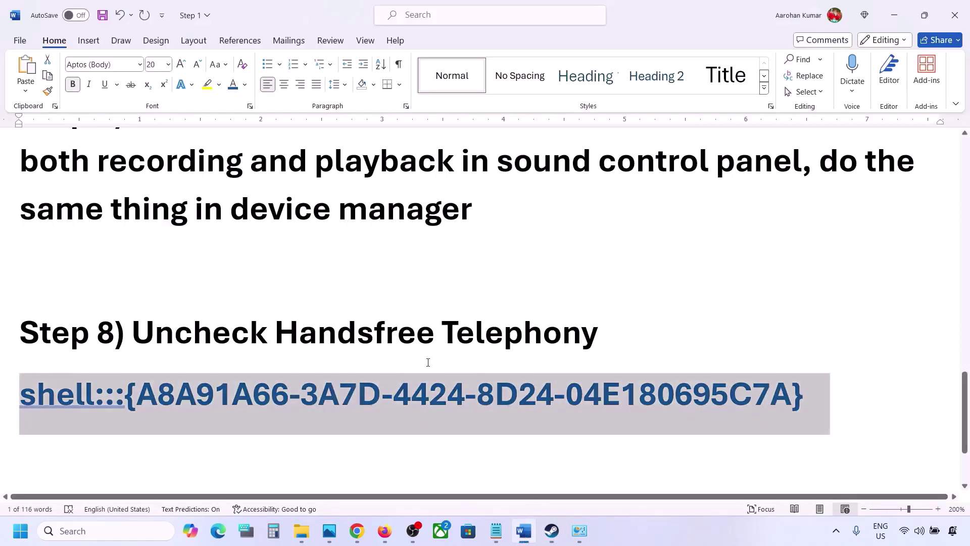
scroll(430, 362, "down", 3)
left_click_drag(166, 389, 427, 407)
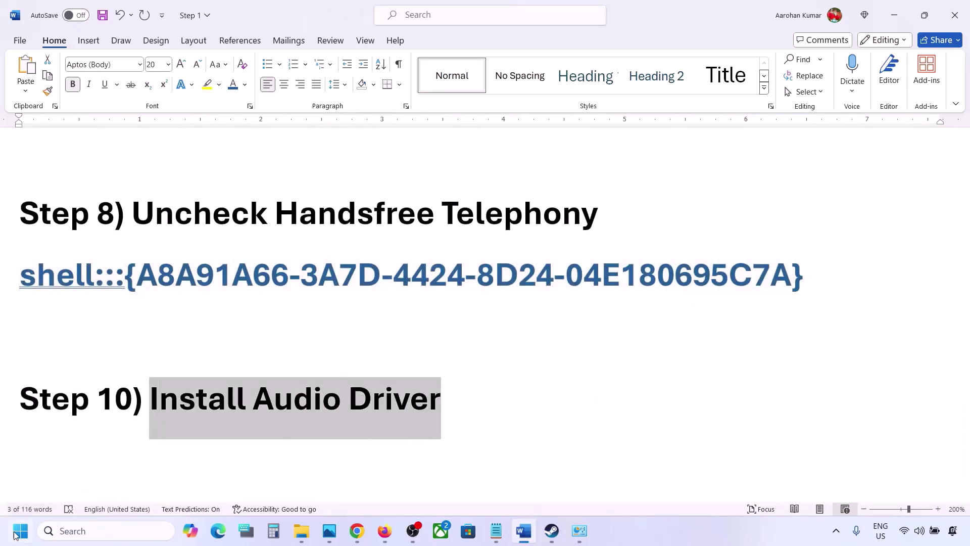
- Update the Realtek(R) Audio driver manually from the compatible driver list, then close Device Manager
right_click(15, 534)
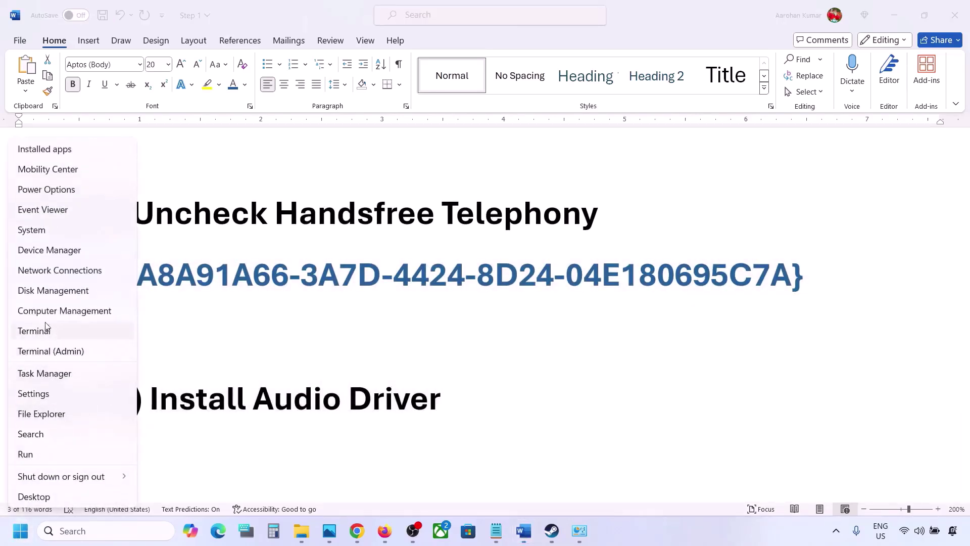
left_click(44, 252)
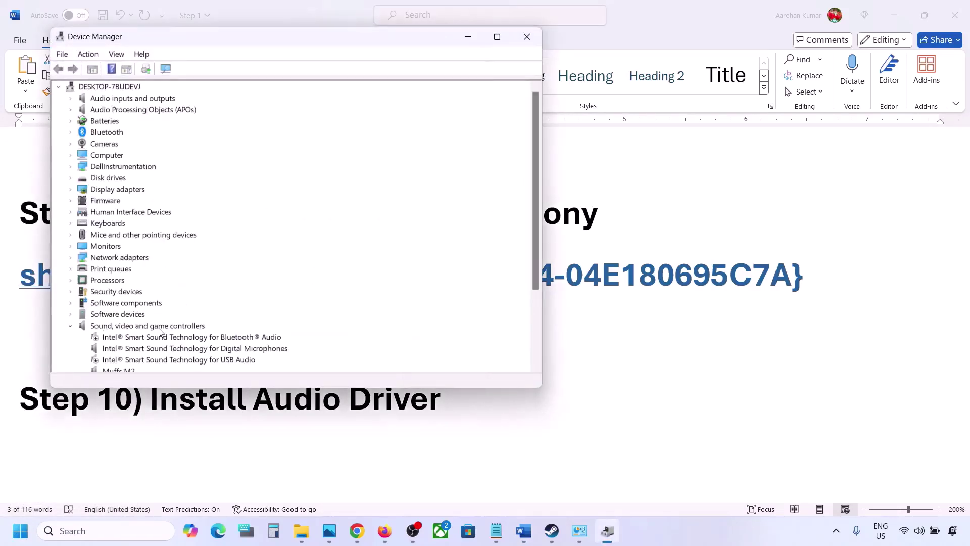
scroll(160, 331, "down", 2)
left_click(118, 339)
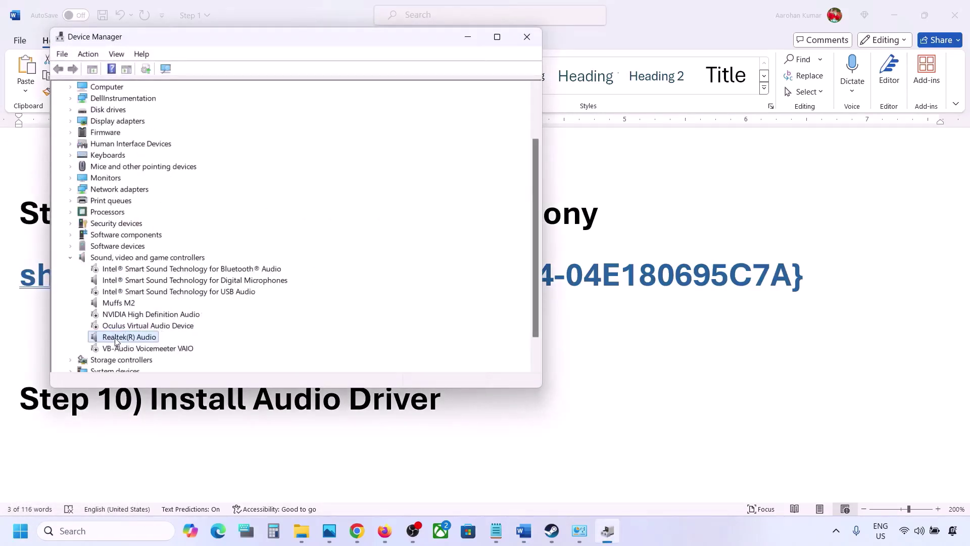
right_click(120, 340)
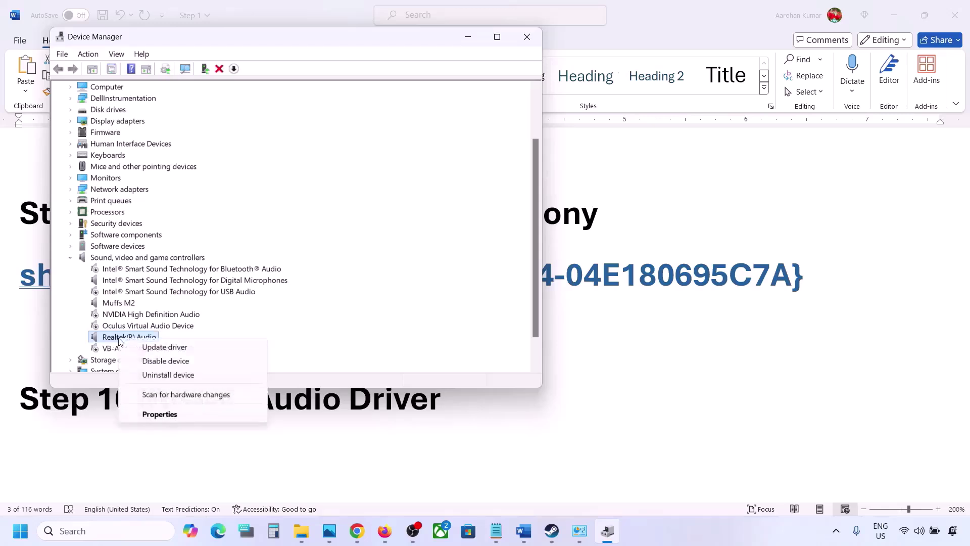
left_click(186, 348)
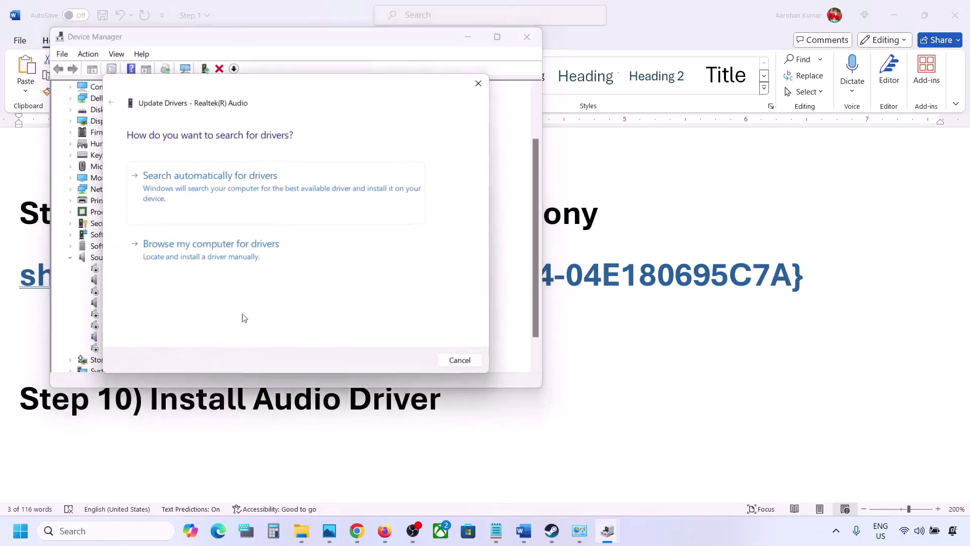
left_click(230, 257)
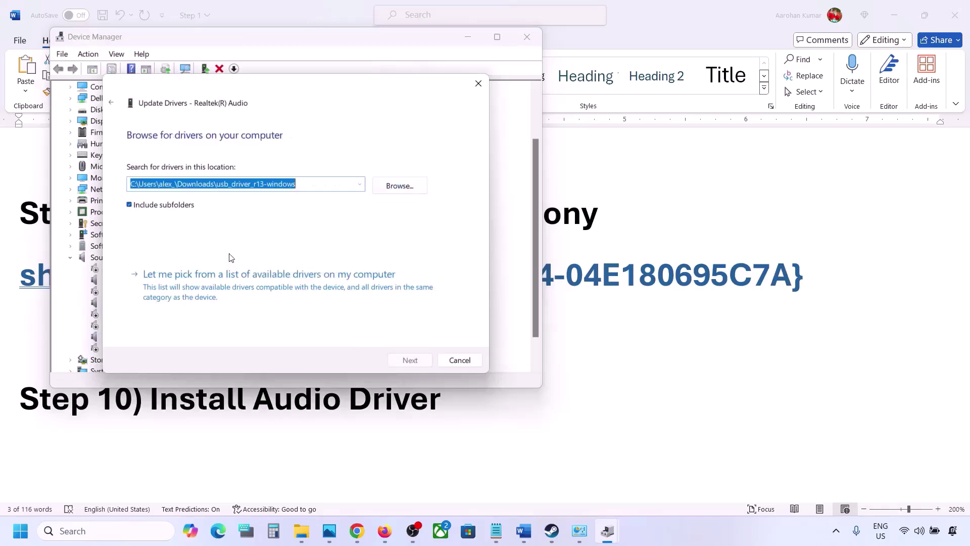
left_click(199, 289)
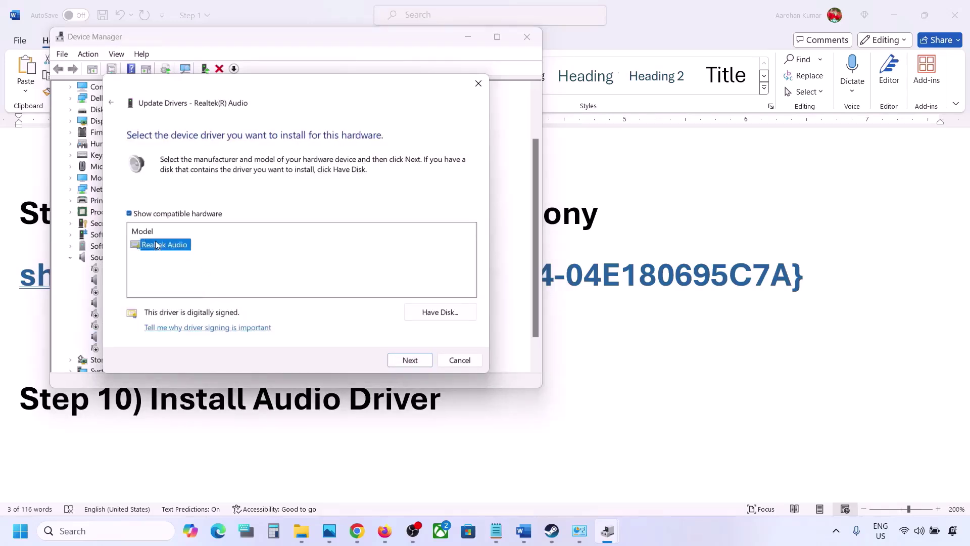
left_click_drag(286, 89, 398, 73)
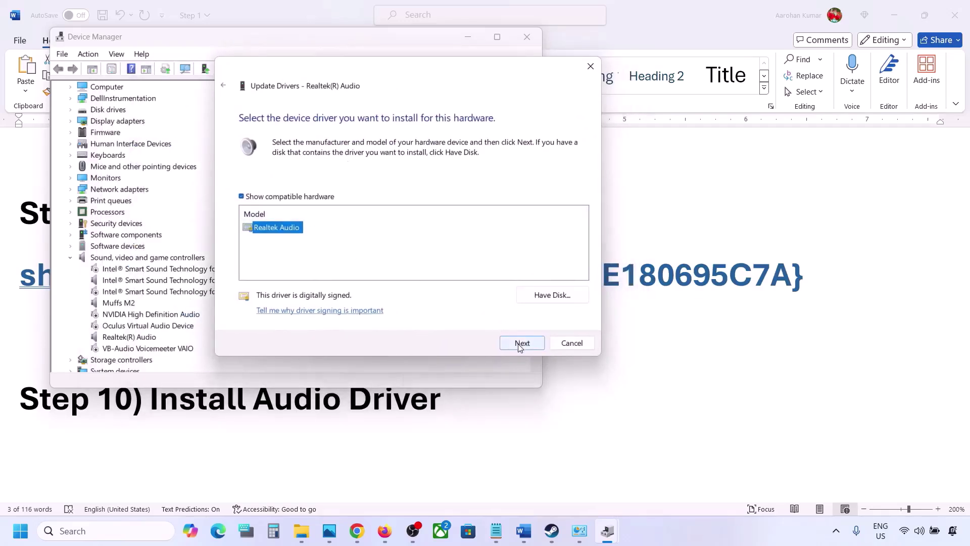
left_click(565, 348)
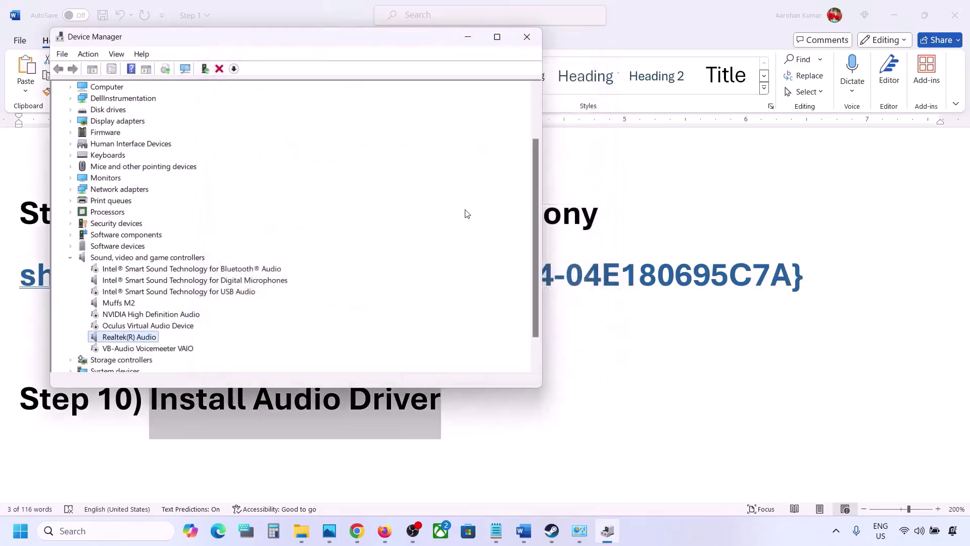
left_click(535, 39)
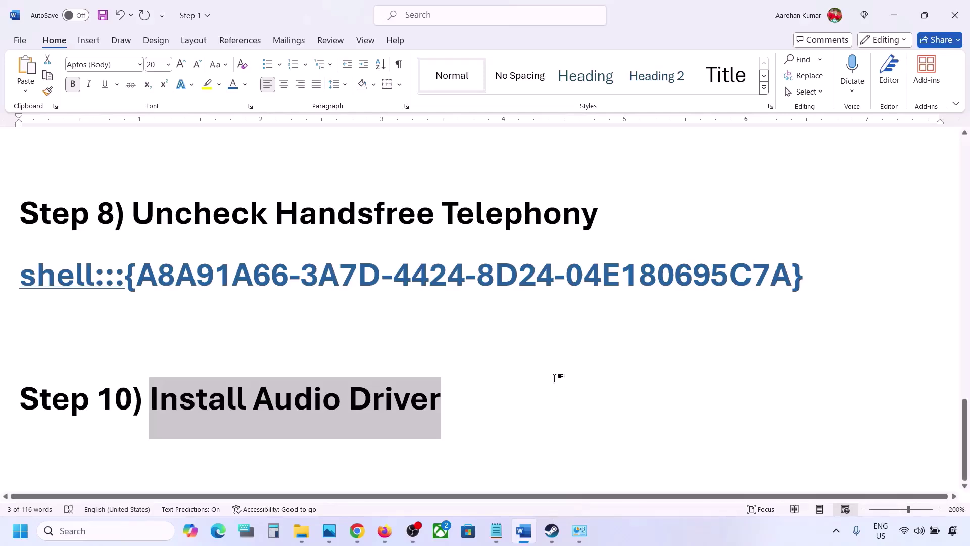
scroll(554, 378, "up", 3)
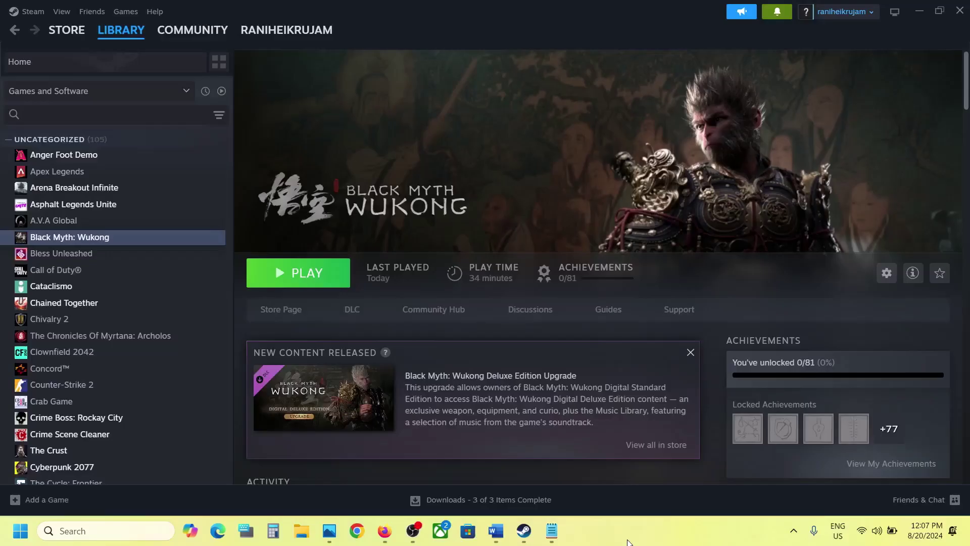
- Start verifying Black Myth: Wukong's game files from Properties > Installed Files, then close the window
right_click(113, 238)
left_click(148, 335)
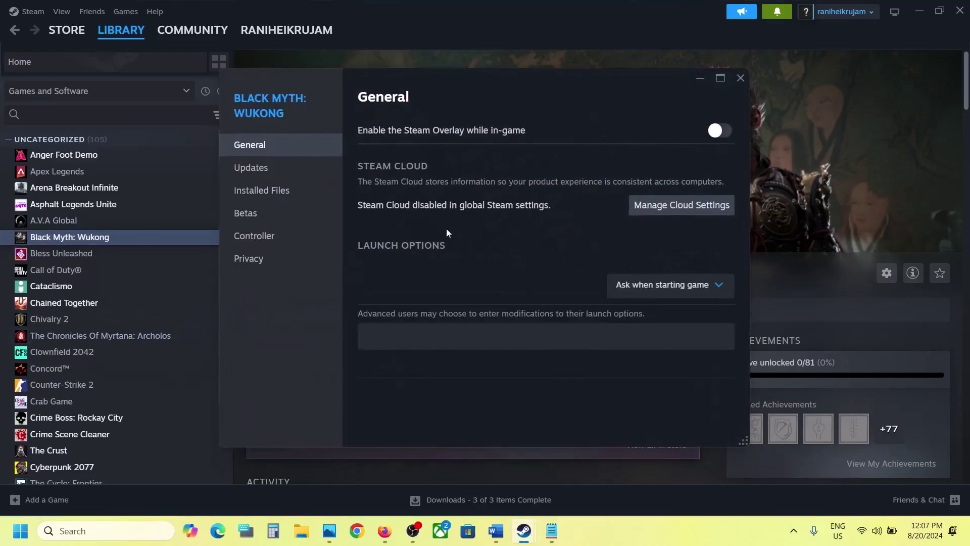
left_click(283, 172)
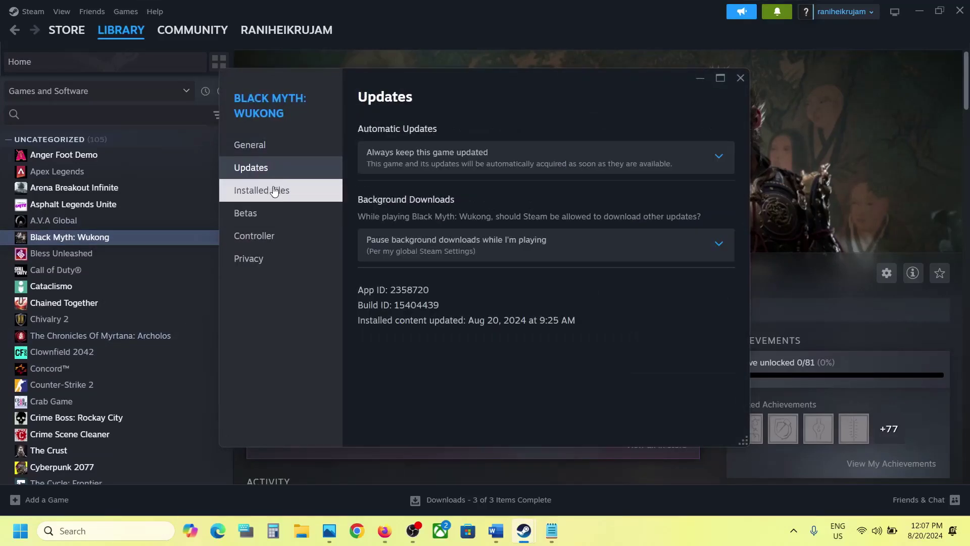
left_click(292, 191)
left_click(678, 225)
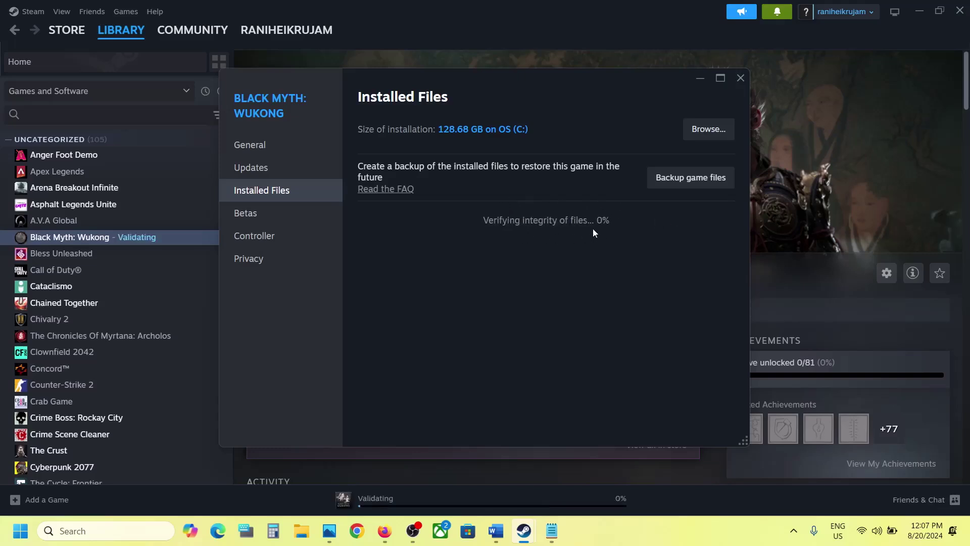
left_click(824, 203)
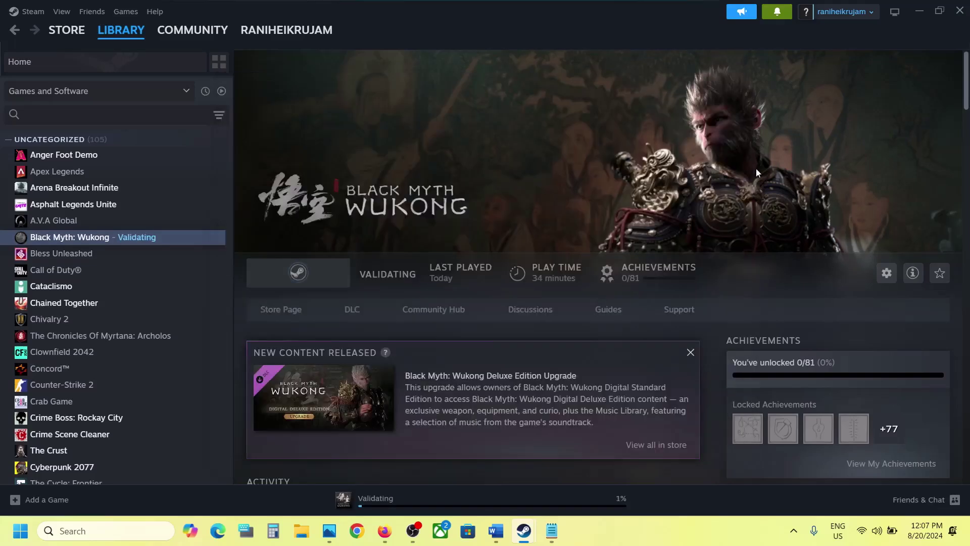